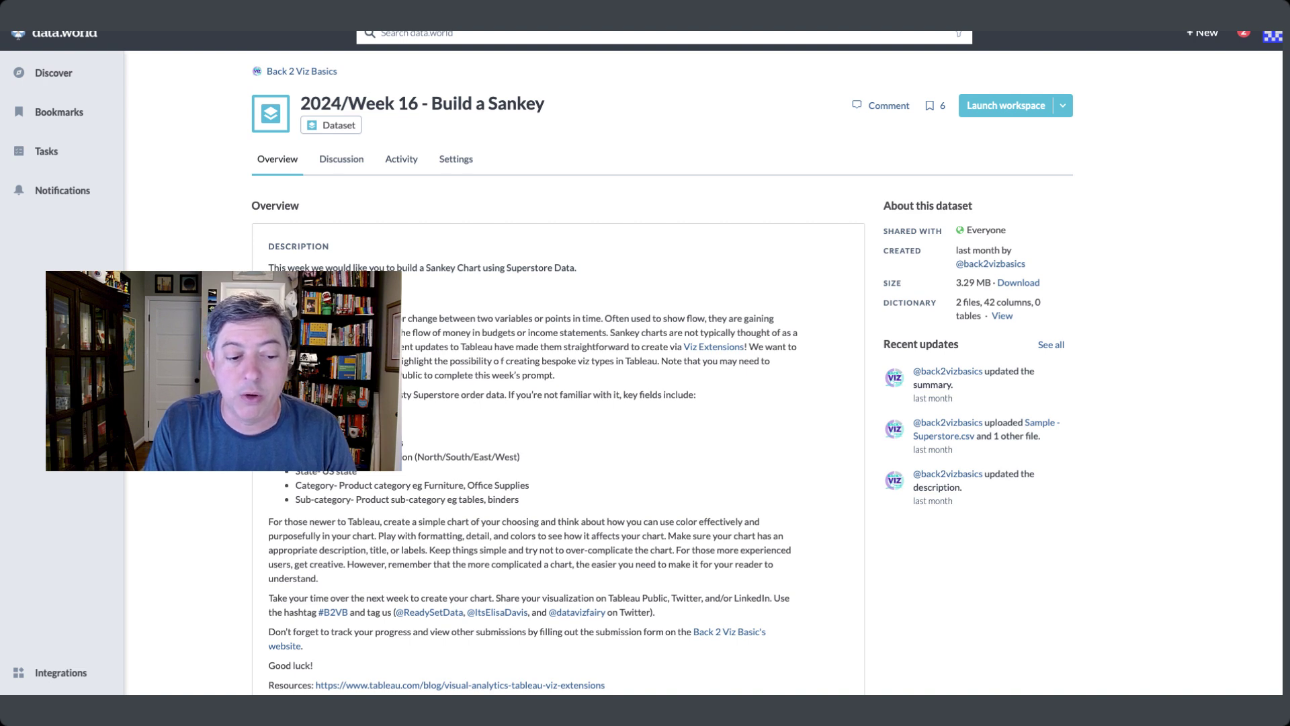
Highlight the paragraph of advice for Tableau newcomers.
{"action": "left_click_drag", "start_coordinate": [318, 578], "coordinate": [269, 521]}
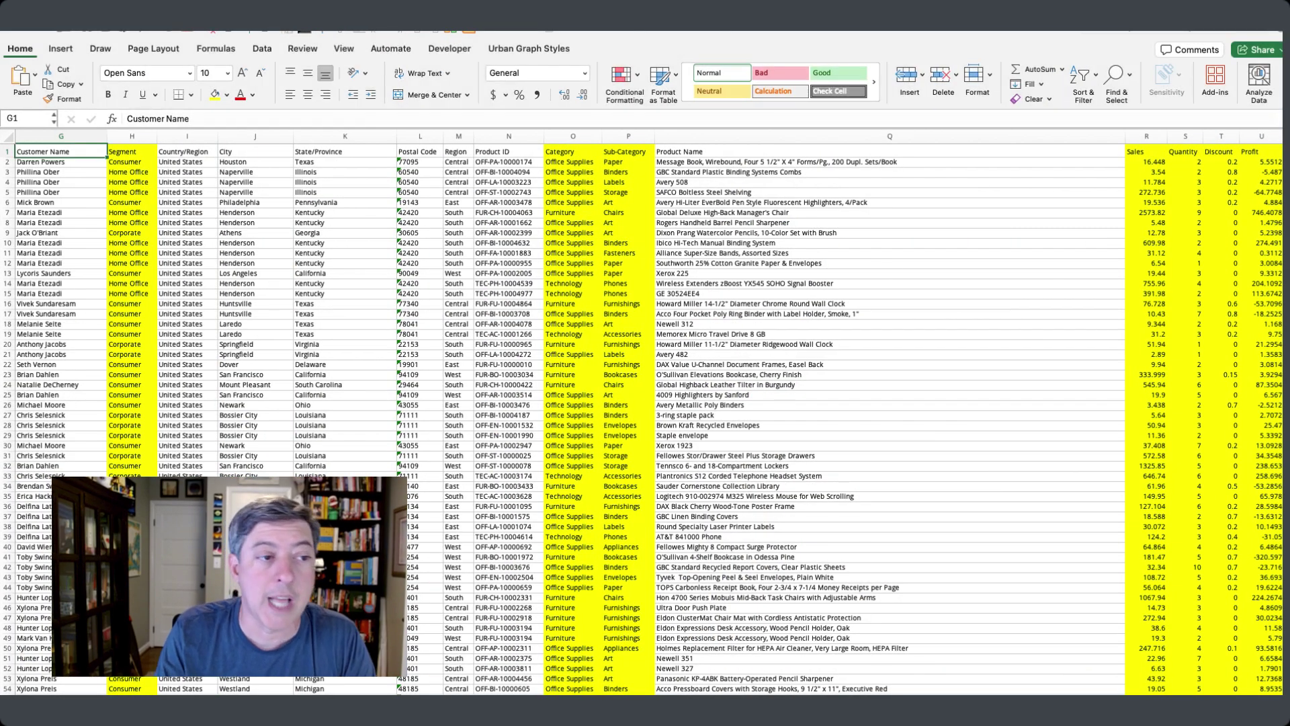
Select the order columns, then check the row count by jumping to the last row and back.
{"action": "left_click_drag", "start_coordinate": [61, 137], "coordinate": [1260, 136]}
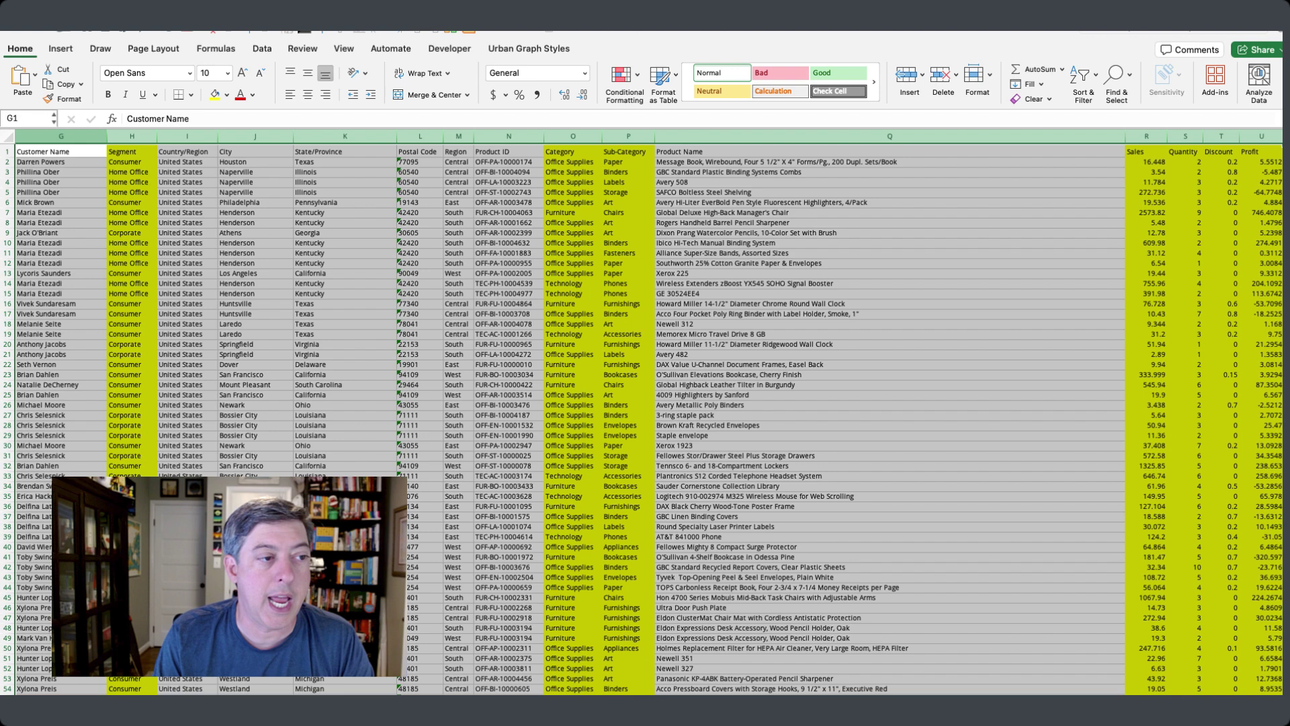
{"action": "left_click", "coordinate": [60, 151]}
{"action": "key", "text": "ctrl+Down"}
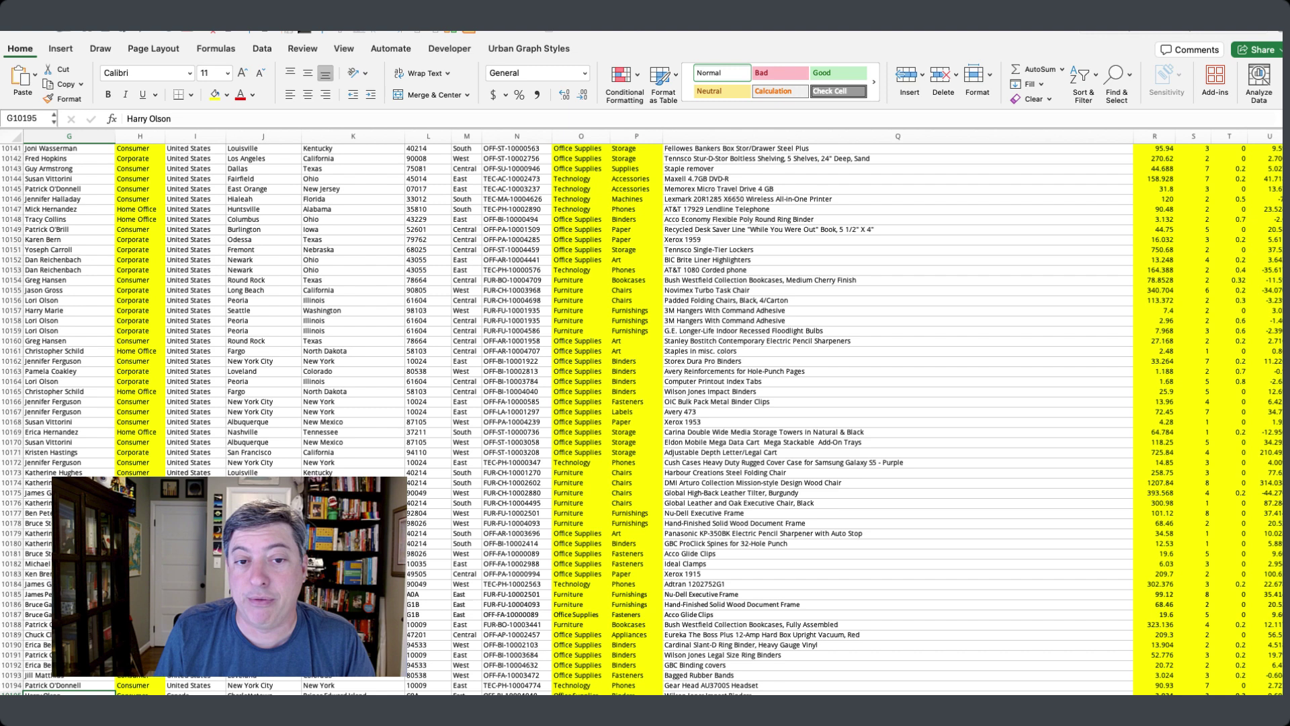
{"action": "key", "text": "ctrl+Up"}
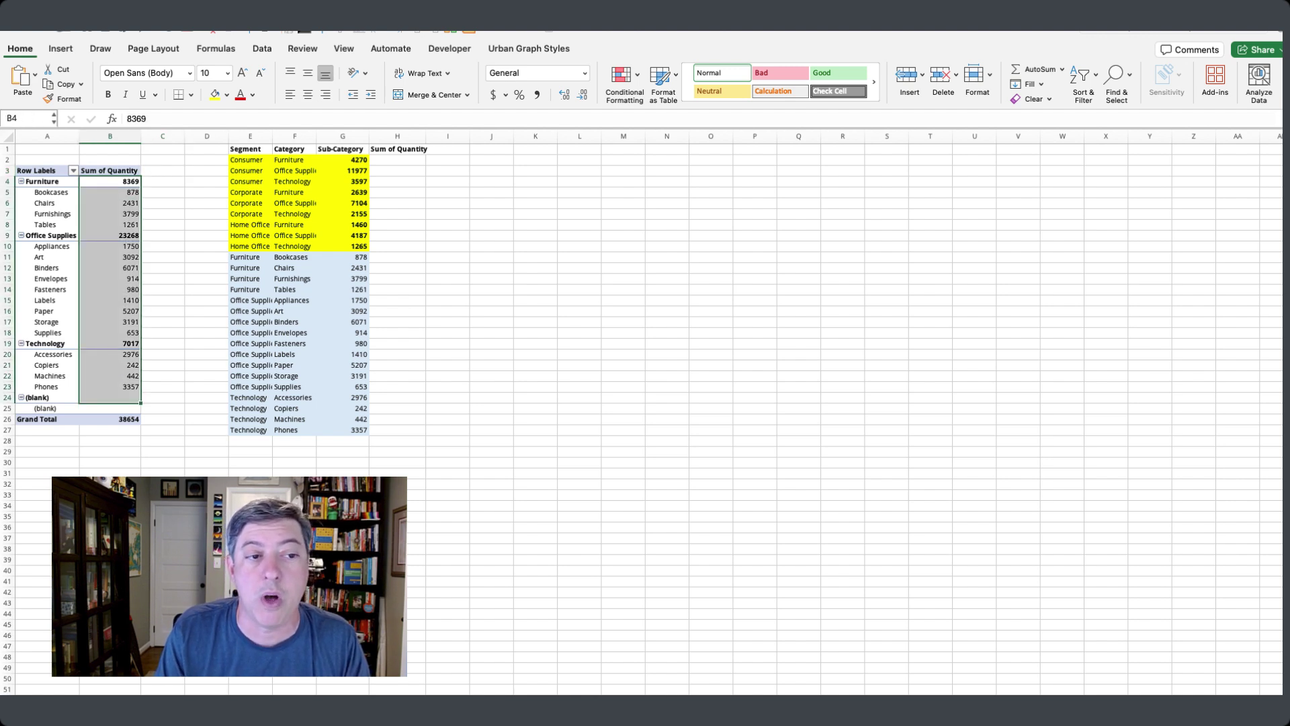
{"action": "left_click", "coordinate": [342, 181]}
{"action": "left_click_drag", "start_coordinate": [245, 159], "coordinate": [342, 430]}
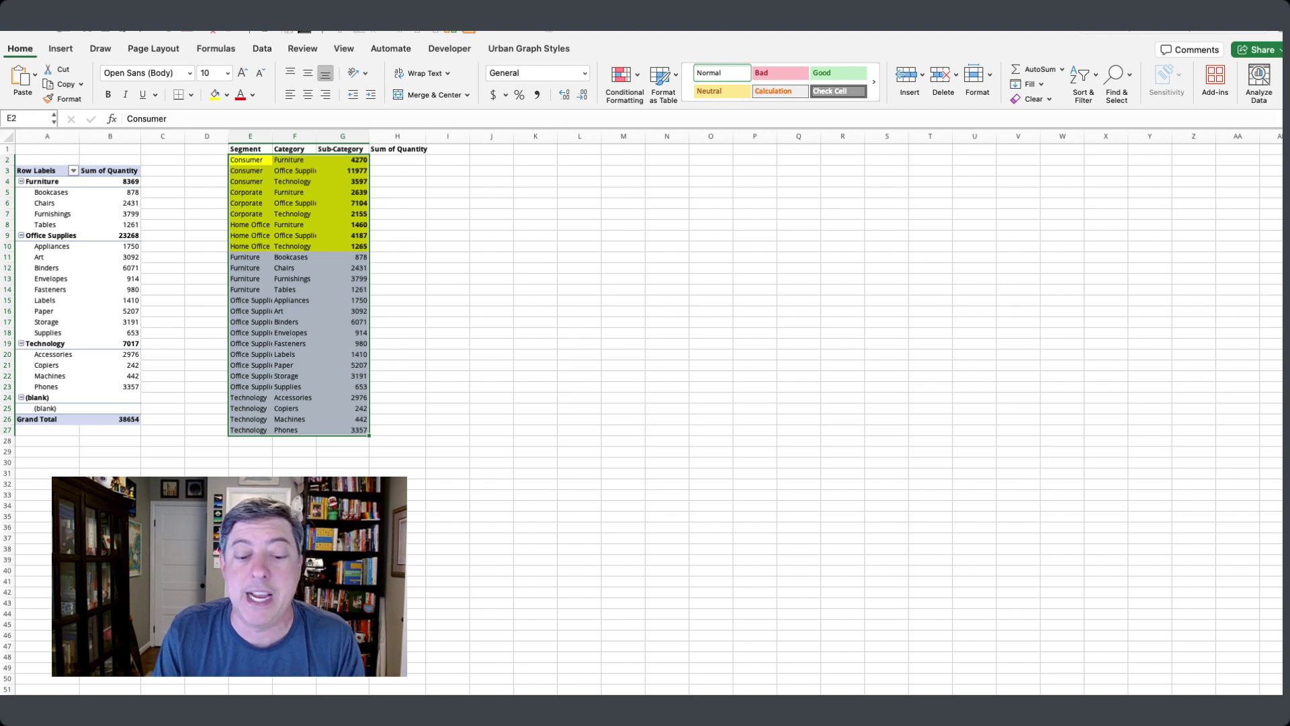
{"action": "left_click", "coordinate": [448, 203]}
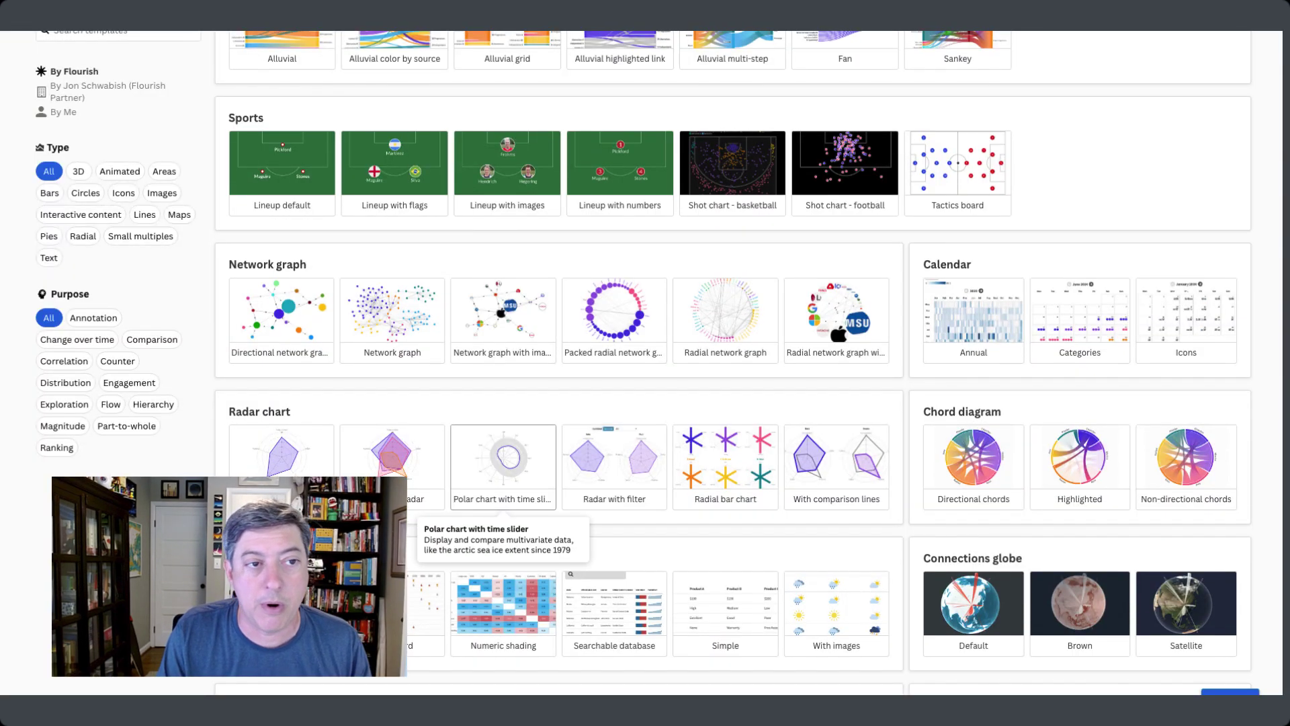
{"action": "scroll", "coordinate": [733, 364], "scroll_direction": "up", "scroll_amount": 2}
{"action": "scroll", "coordinate": [733, 363], "scroll_direction": "up", "scroll_amount": 1}
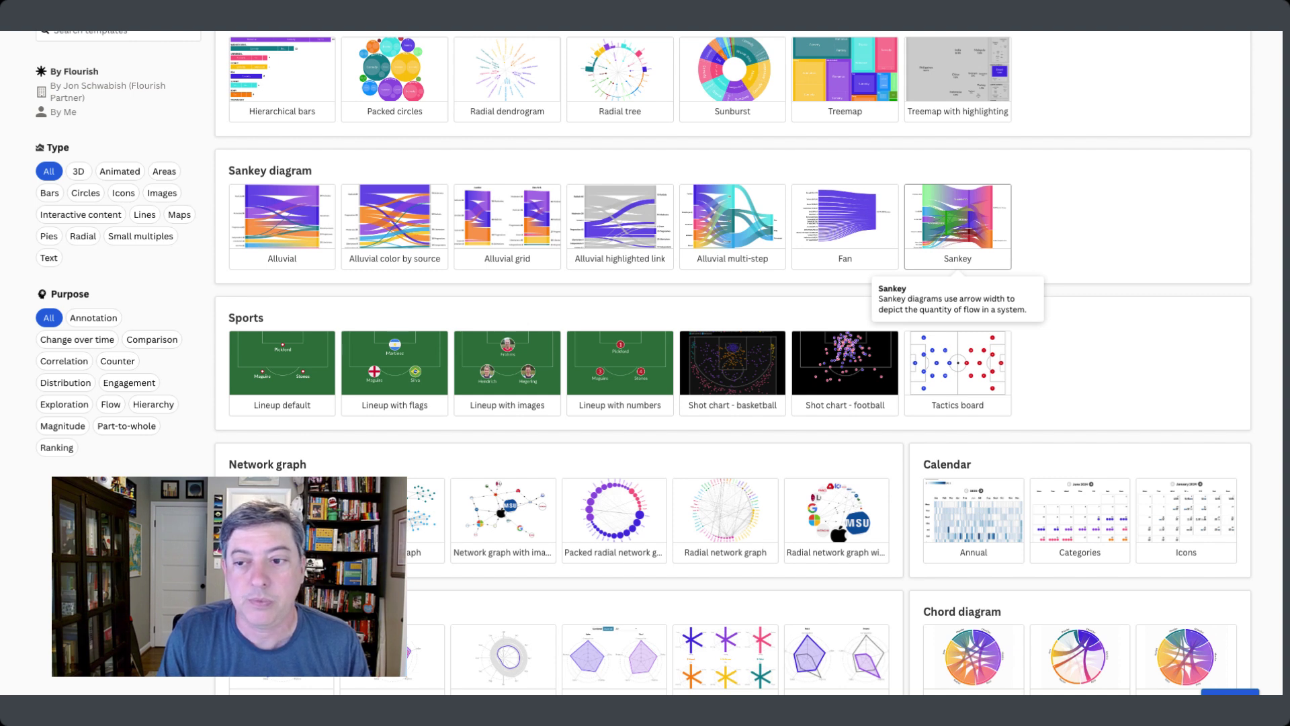
Start a new visualisation from the Sankey diagram template.
{"action": "left_click", "coordinate": [959, 227]}
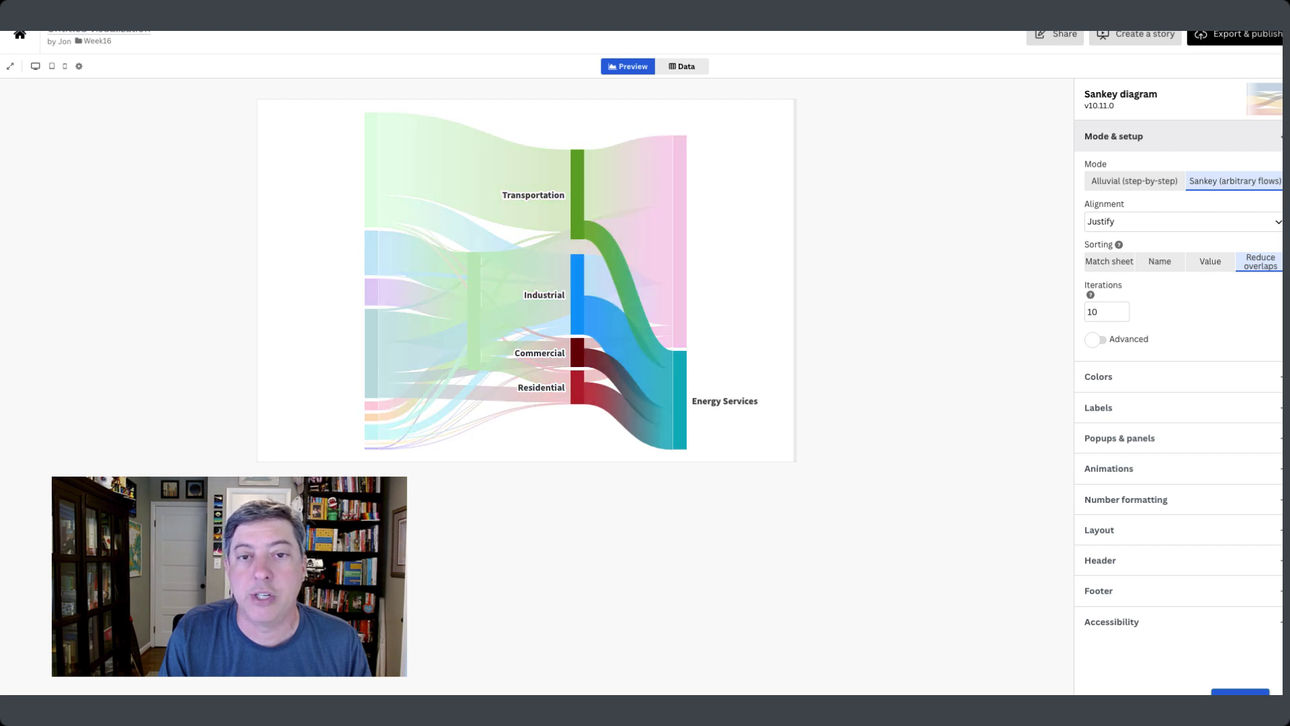
View the sample Source/Dest/Value data and select the Petroleum rows 26 to 30.
{"action": "left_click", "coordinate": [682, 65]}
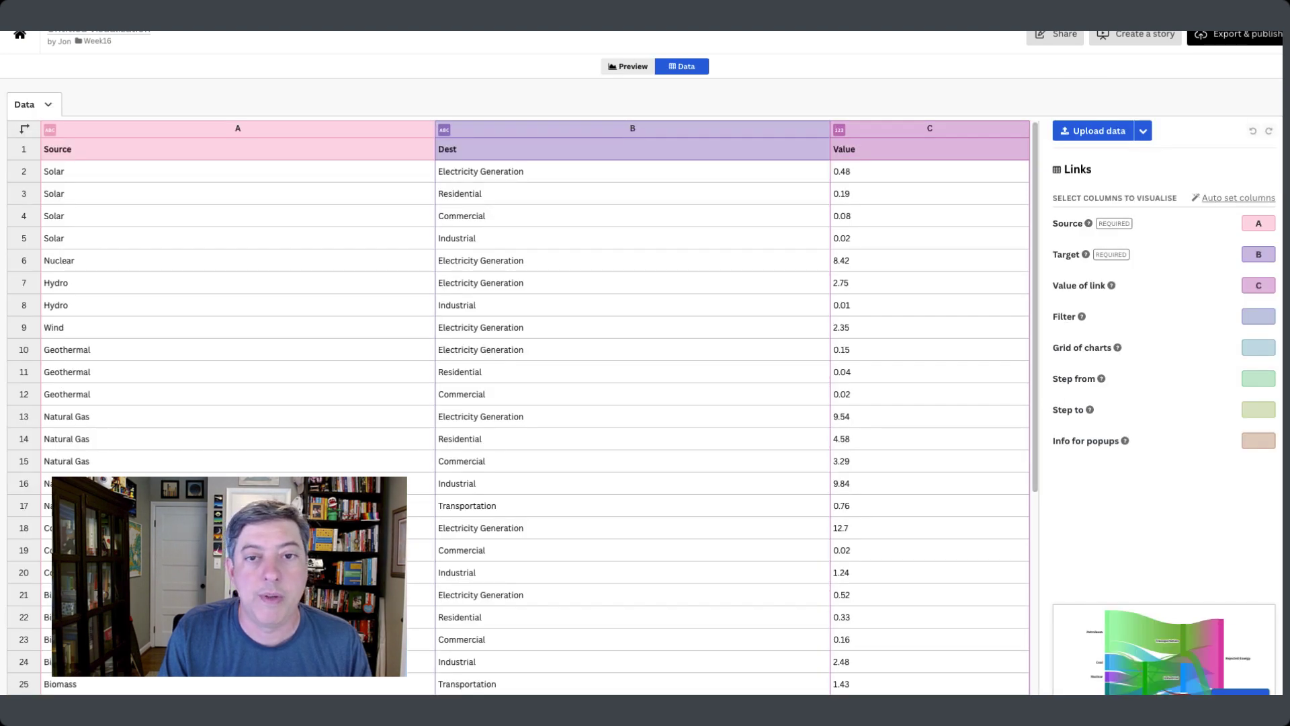
{"action": "left_click", "coordinate": [628, 66]}
{"action": "left_click", "coordinate": [682, 65]}
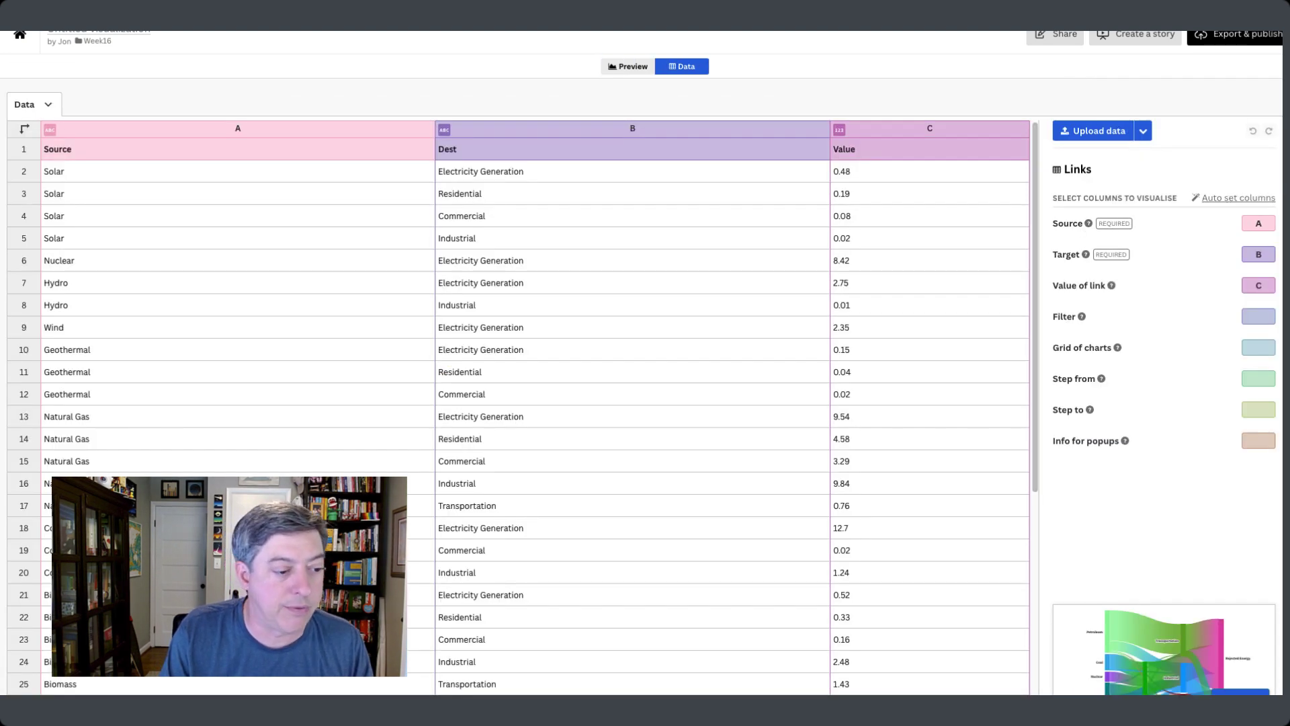
{"action": "scroll", "coordinate": [519, 403], "scroll_direction": "down", "scroll_amount": 1}
{"action": "scroll", "coordinate": [520, 403], "scroll_direction": "down", "scroll_amount": 3}
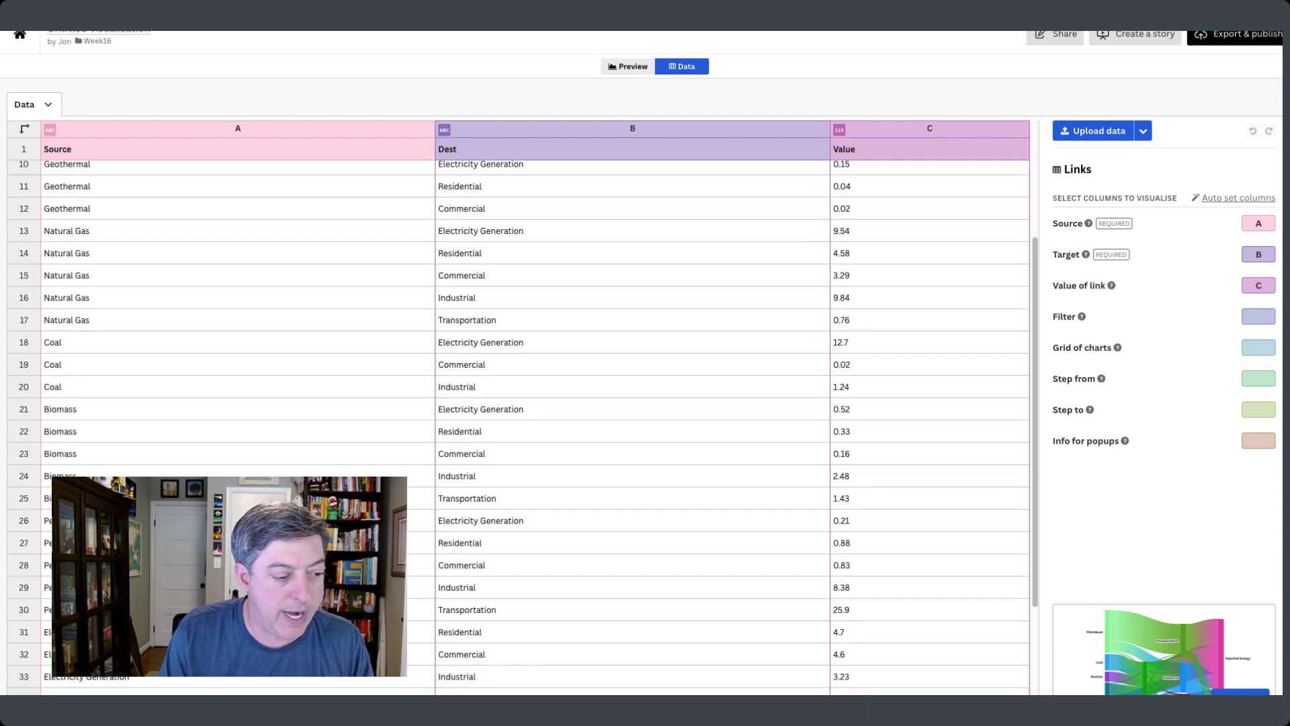
{"action": "left_click_drag", "start_coordinate": [24, 520], "coordinate": [23, 609]}
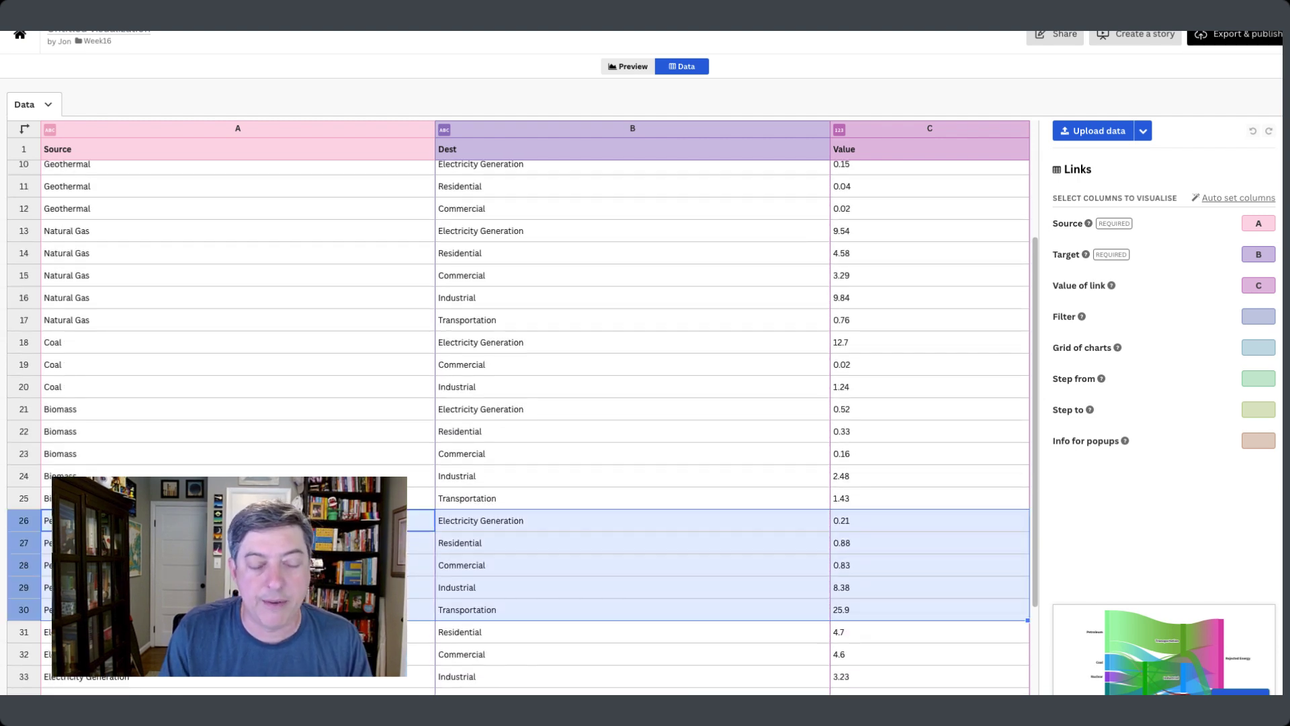
Compare the Petroleum flows in the preview with their five link rows, then deselect them.
{"action": "left_click", "coordinate": [628, 66]}
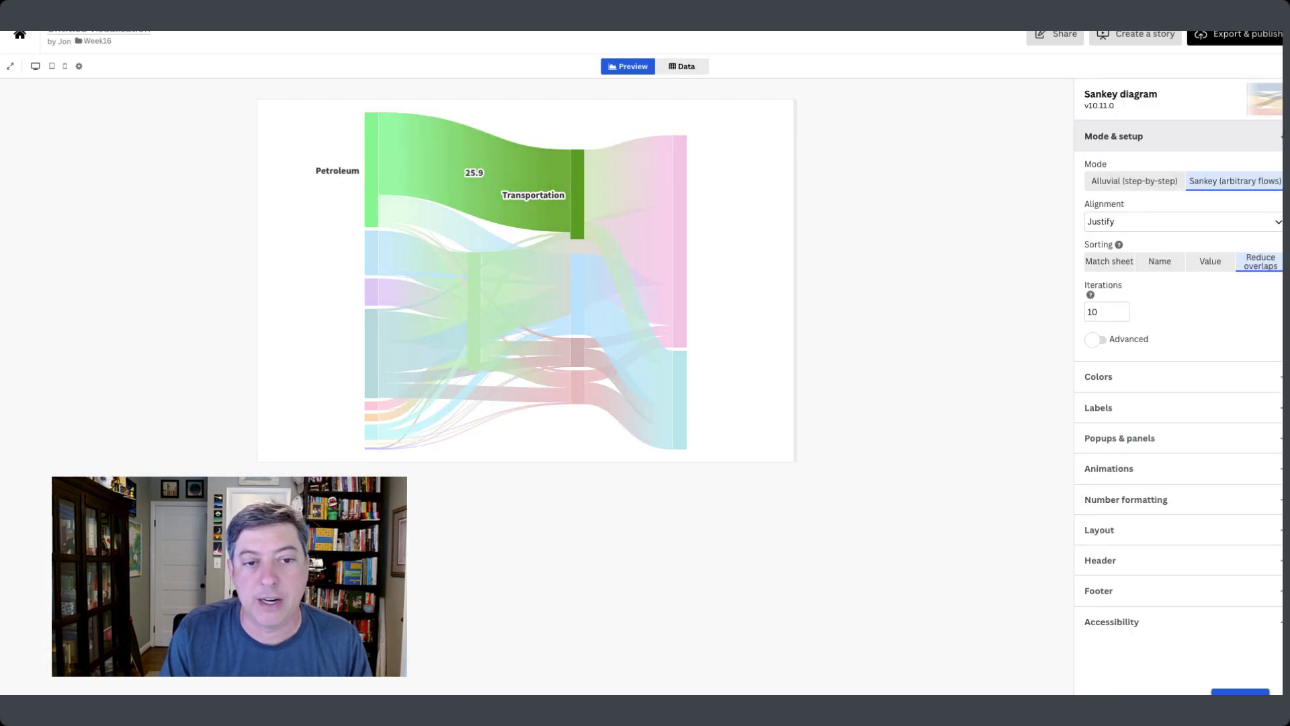
{"action": "left_click", "coordinate": [682, 67]}
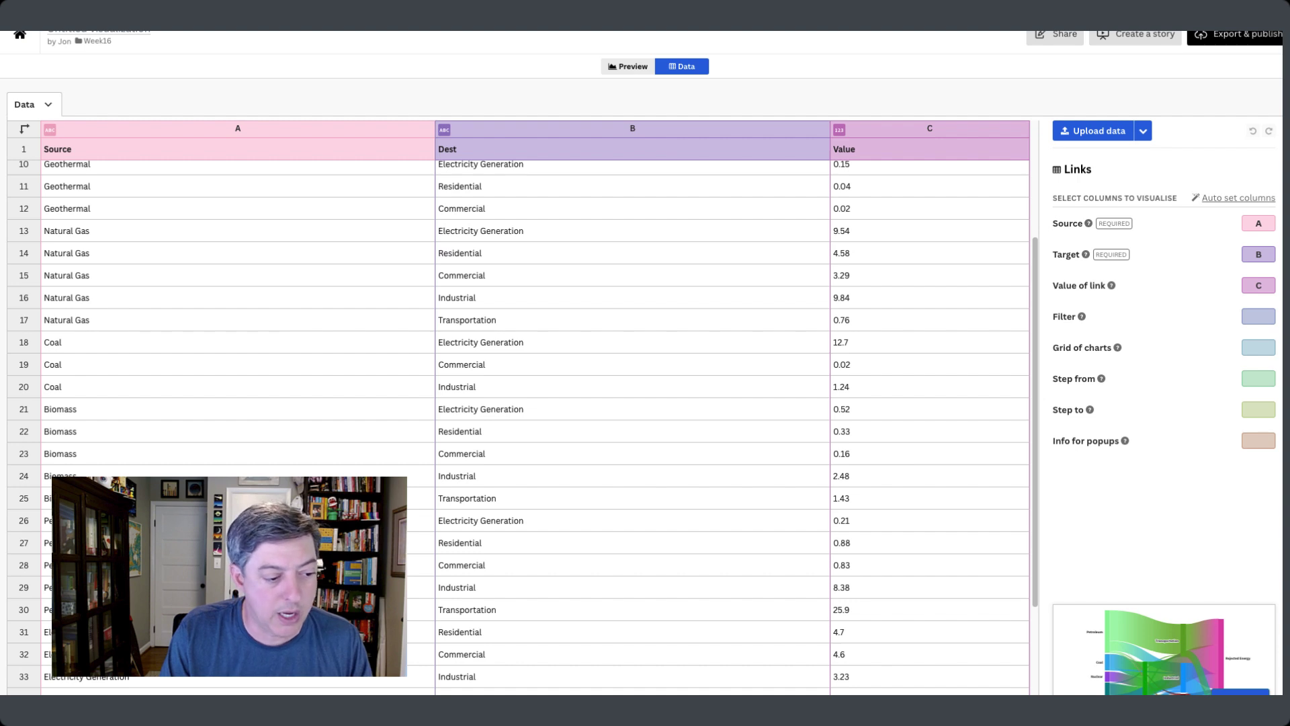
{"action": "left_click_drag", "start_coordinate": [24, 520], "coordinate": [22, 609]}
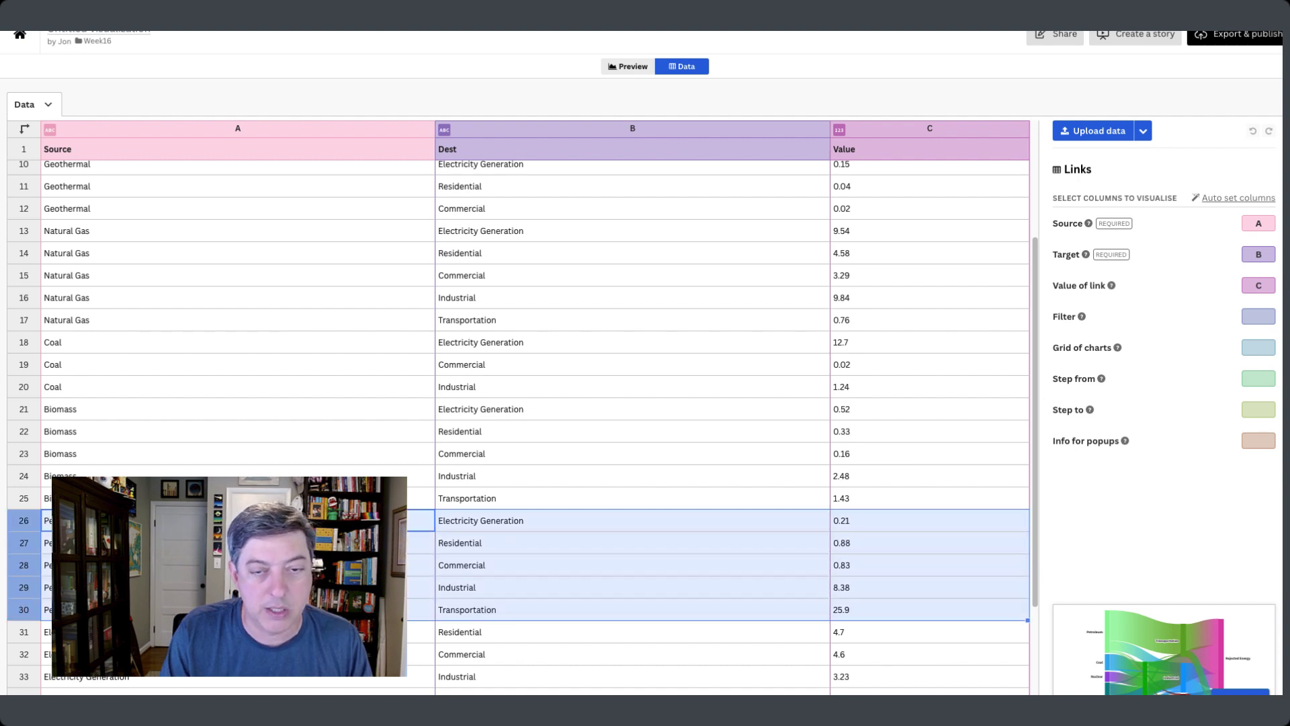
{"action": "scroll", "coordinate": [521, 428], "scroll_direction": "down", "scroll_amount": 3}
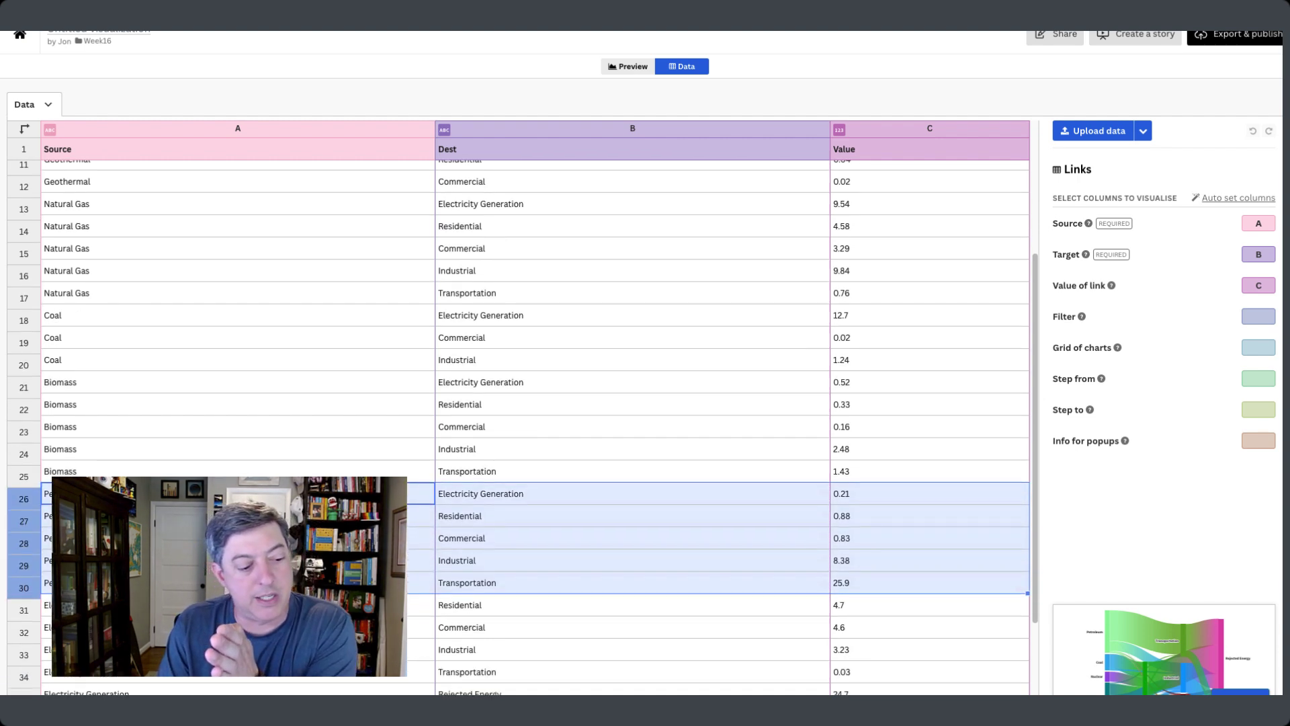
{"action": "scroll", "coordinate": [520, 428], "scroll_direction": "down", "scroll_amount": 1}
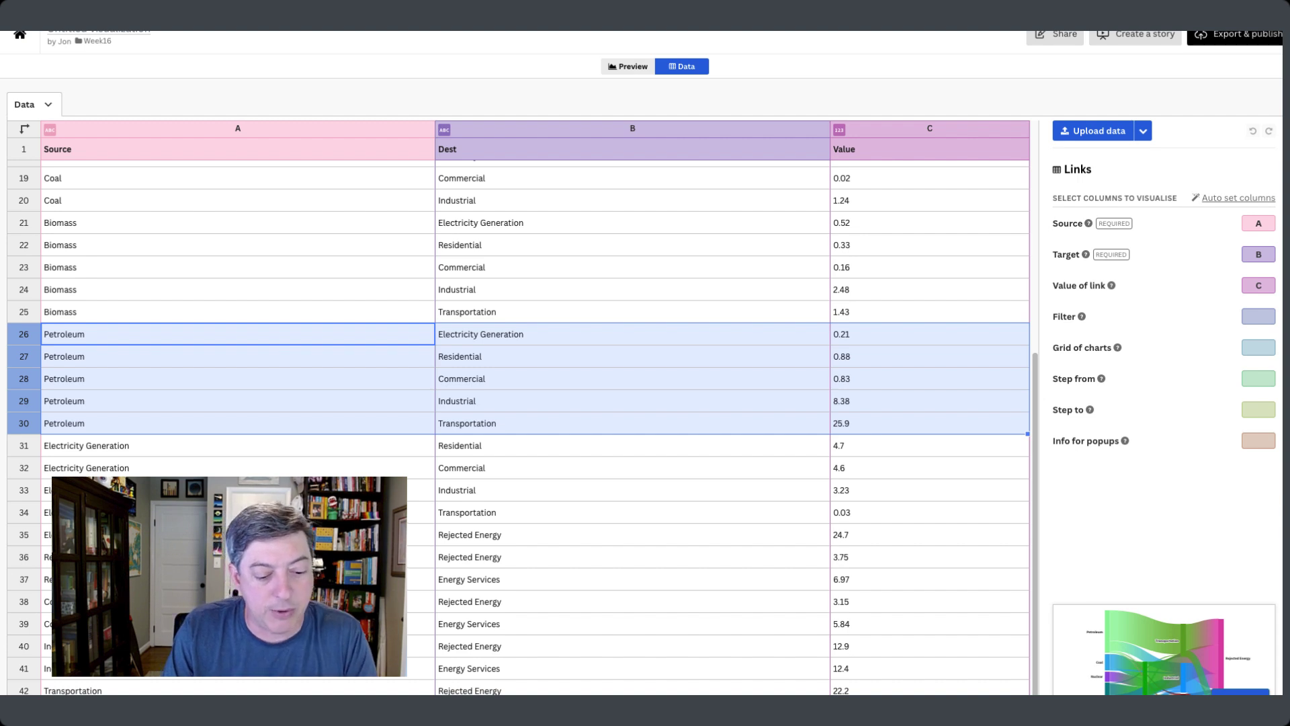
{"action": "left_click", "coordinate": [24, 690]}
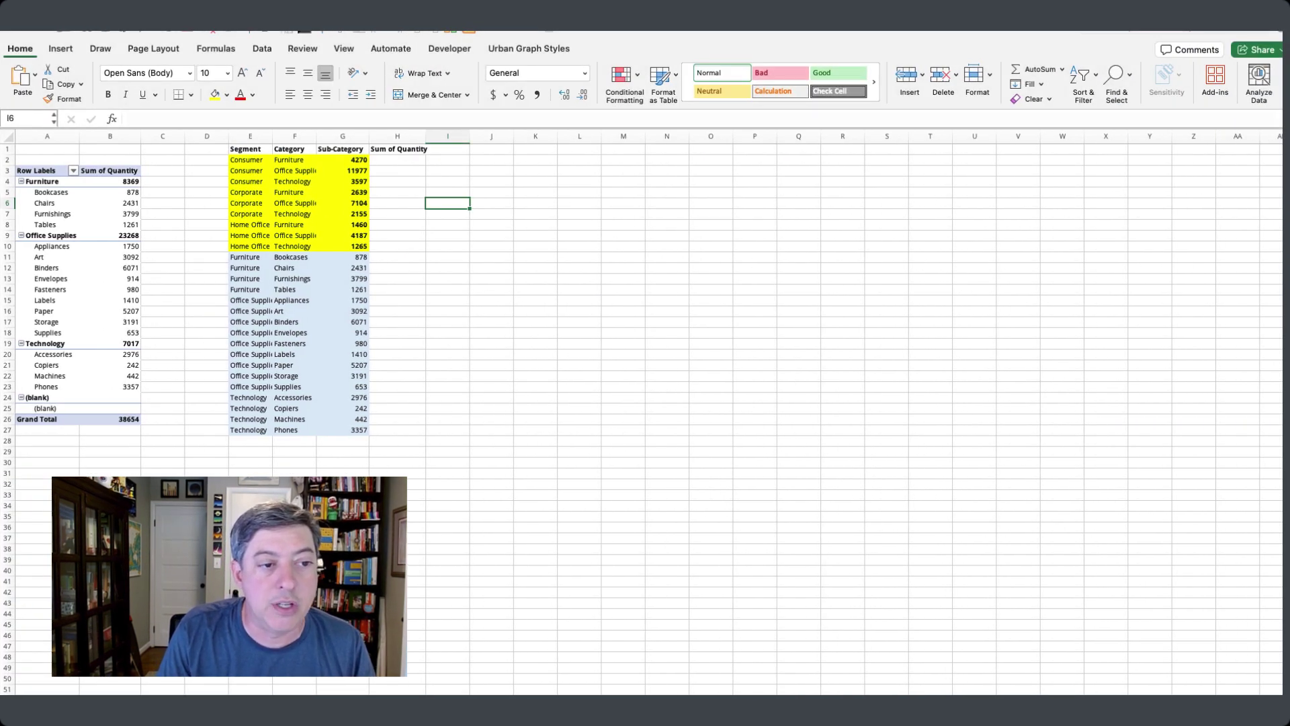
Begin selecting the Consumer link rows and extend over the Office Supplies rows.
{"action": "mouse_move", "coordinate": [250, 160]}
{"action": "left_mouse_down"}
{"action": "mouse_move", "coordinate": [342, 160]}
{"action": "mouse_move", "coordinate": [343, 183]}
{"action": "left_mouse_up"}
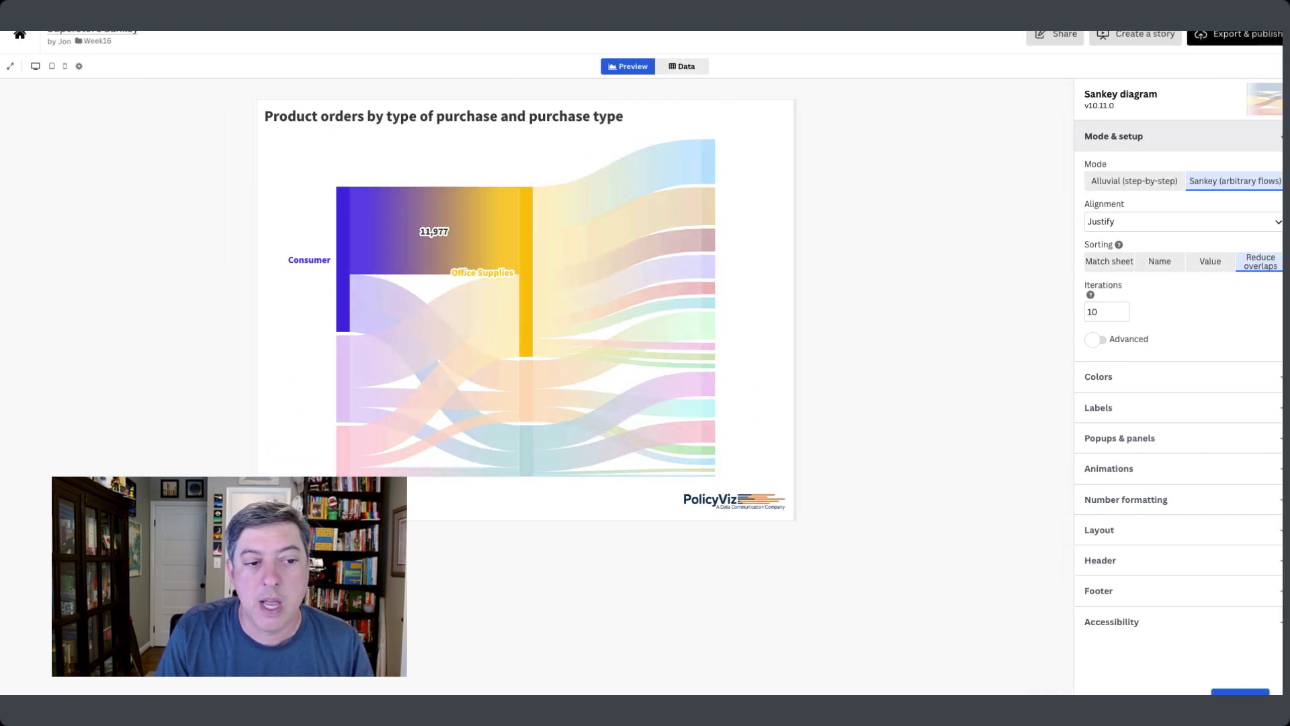
{"action": "key", "text": "super+Tab"}
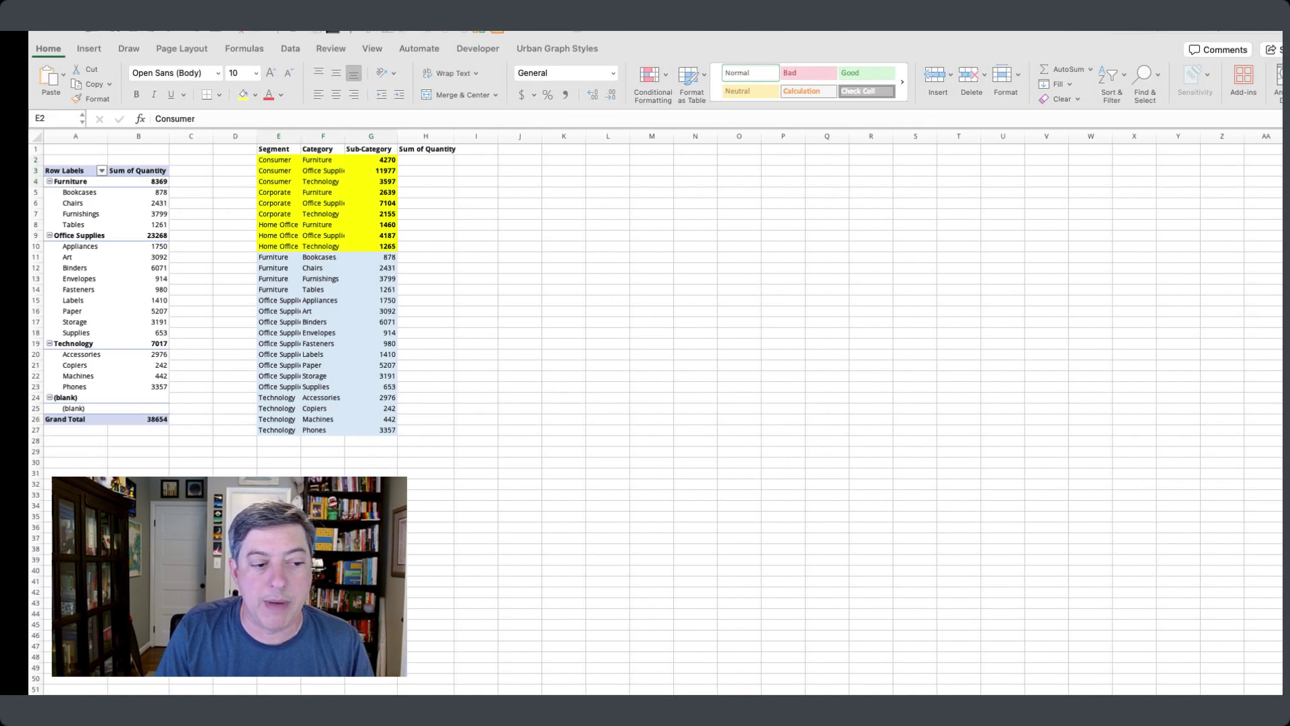
{"action": "key", "text": "shift+Right"}
{"action": "key", "text": "shift+Right"}
{"action": "key", "text": "shift+Down"}
{"action": "key", "text": "shift+Down"}
{"action": "key", "text": "shift+Down"}
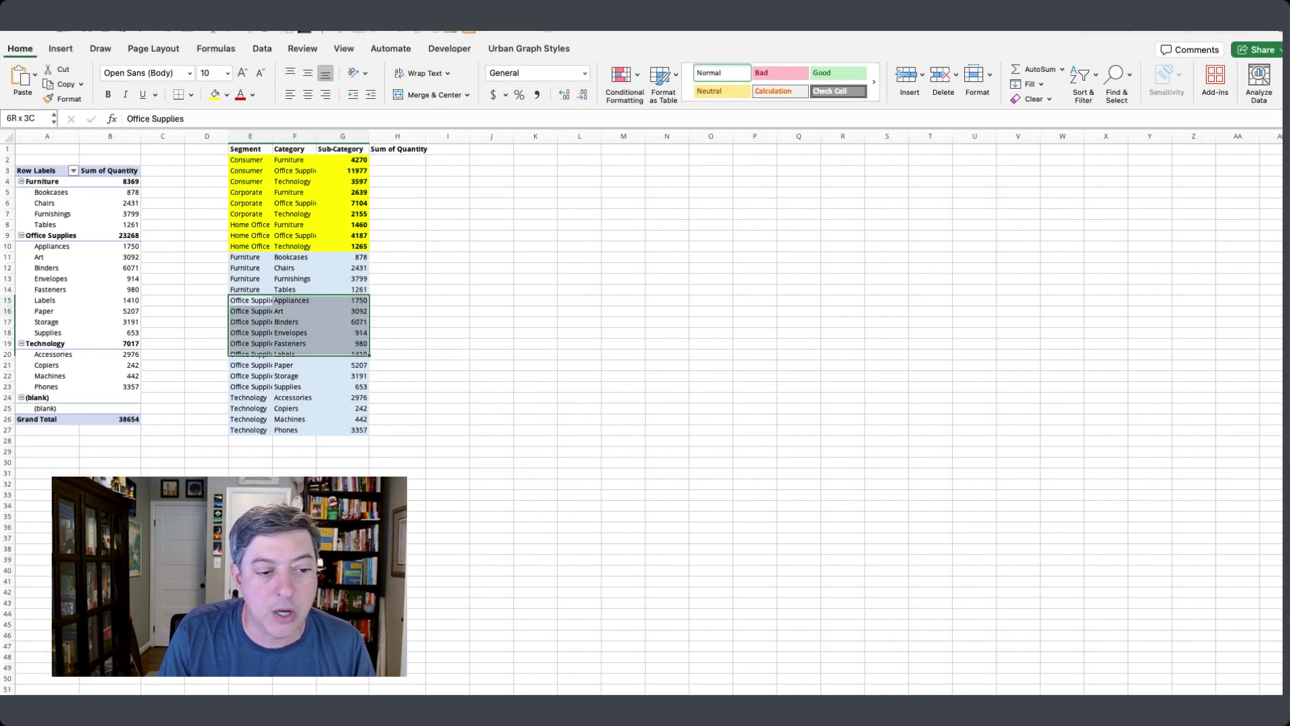
{"action": "key", "text": "shift+Down"}
{"action": "key", "text": "shift+Down"}
{"action": "key", "text": "shift+Down"}
{"action": "key", "text": "shift+Down"}
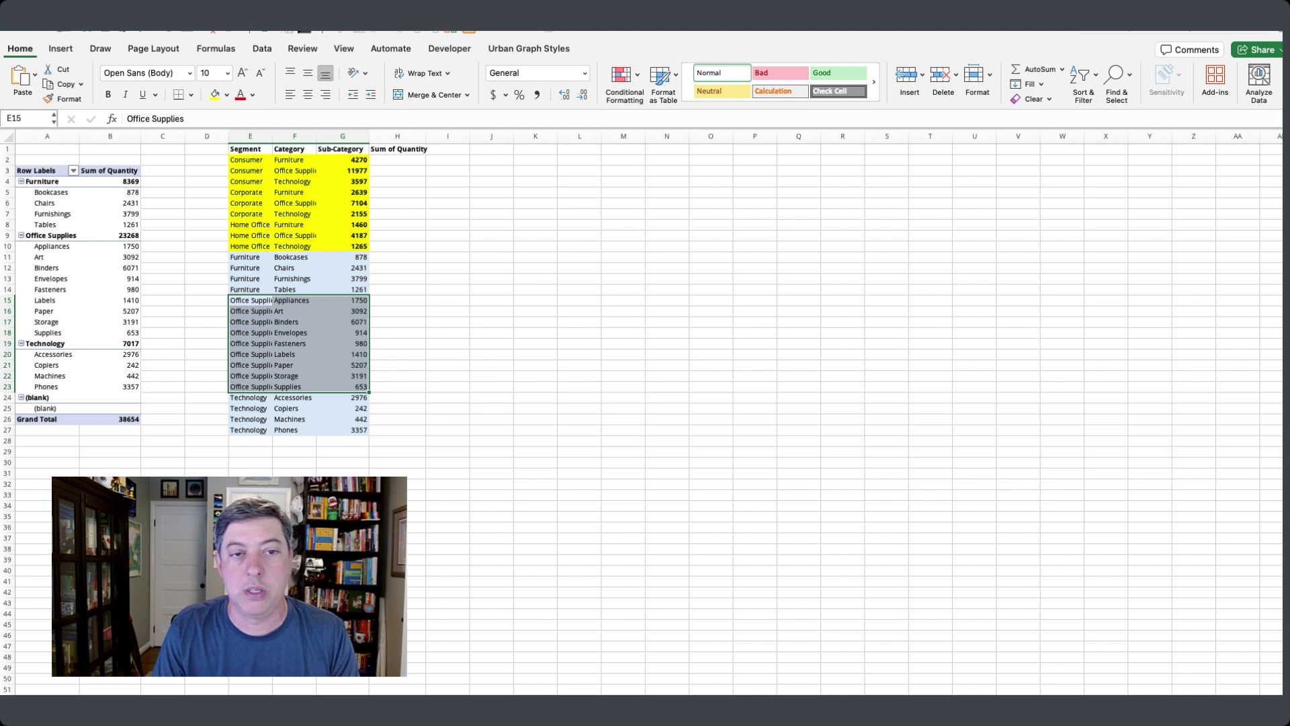
Select the whole link table E1:G27 including the header and copy it.
{"action": "left_click_drag", "start_coordinate": [250, 149], "coordinate": [343, 419]}
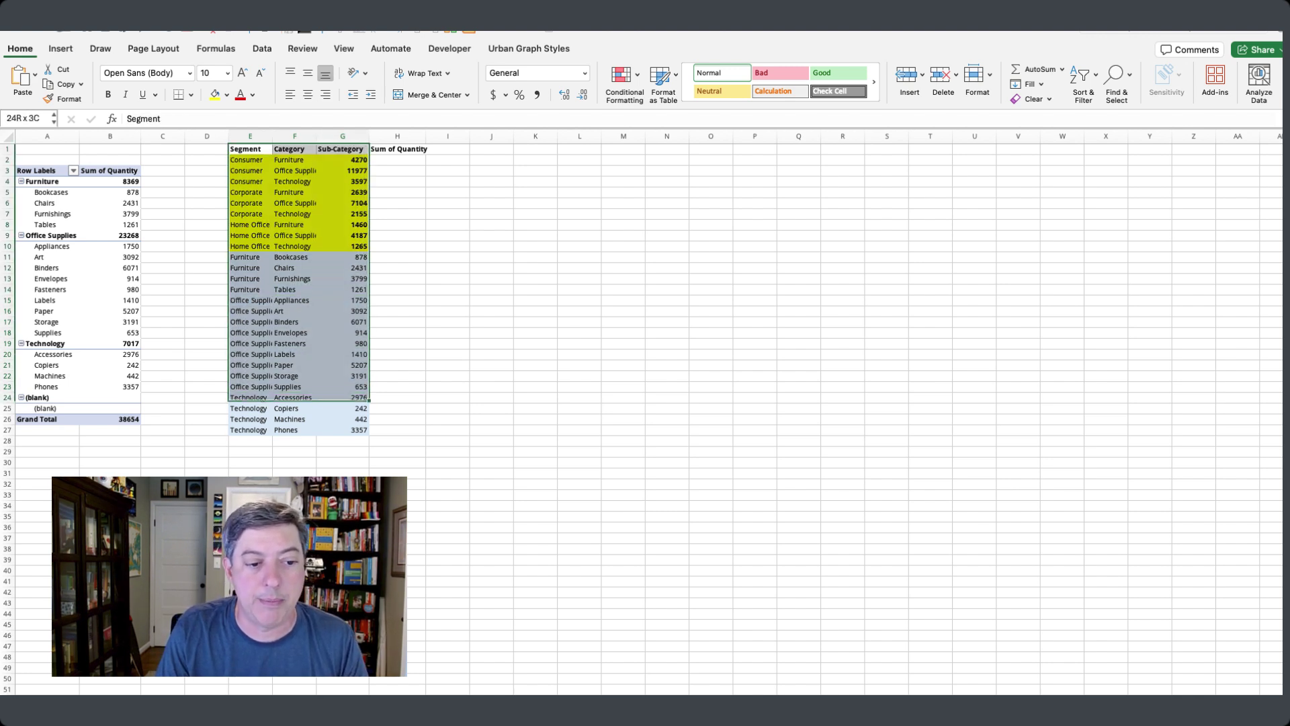
{"action": "key", "text": "shift+Down"}
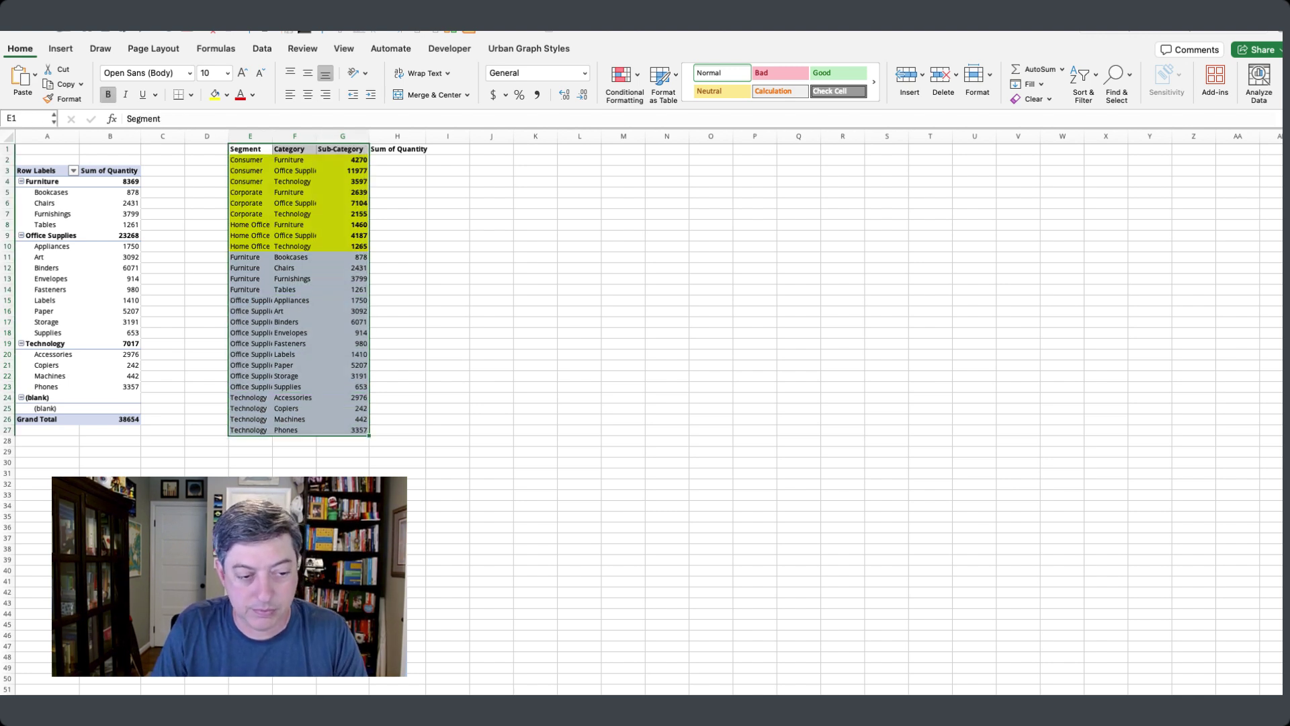
{"action": "key", "text": "cmd+c"}
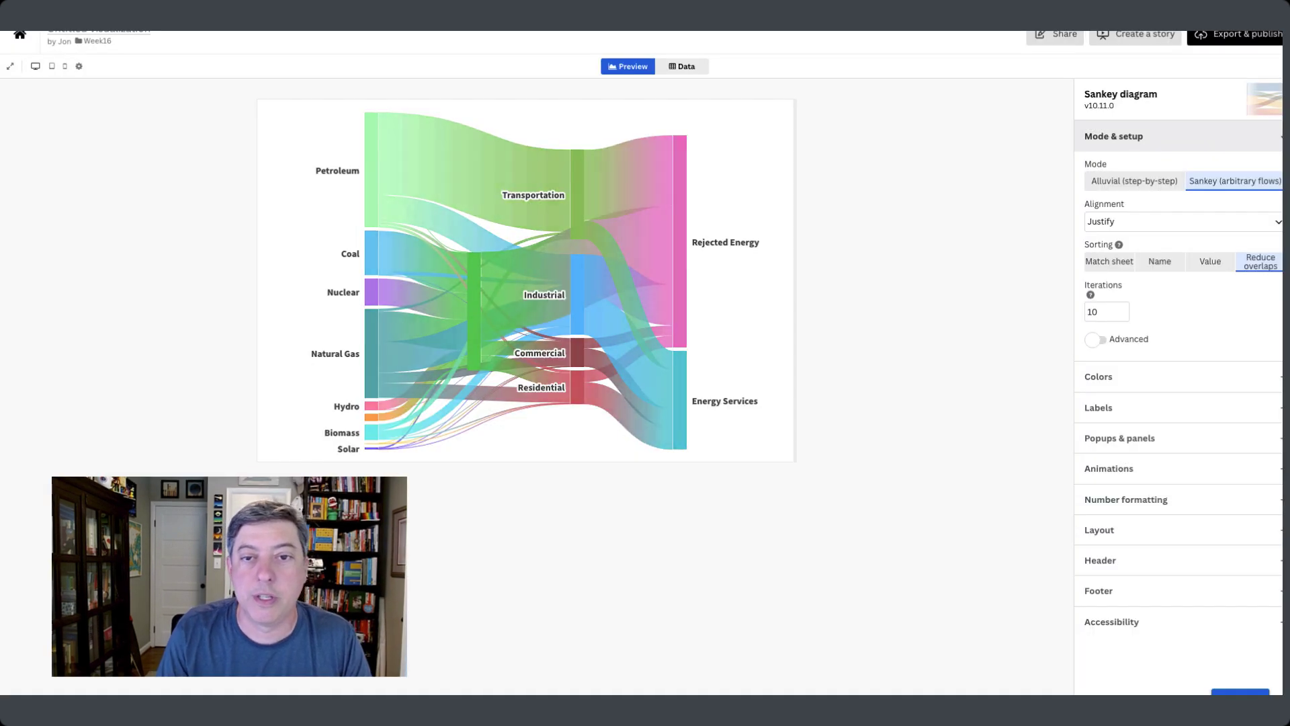
Clear the sample energy sheet and paste the 27-row order link table in its place.
{"action": "left_click", "coordinate": [47, 104]}
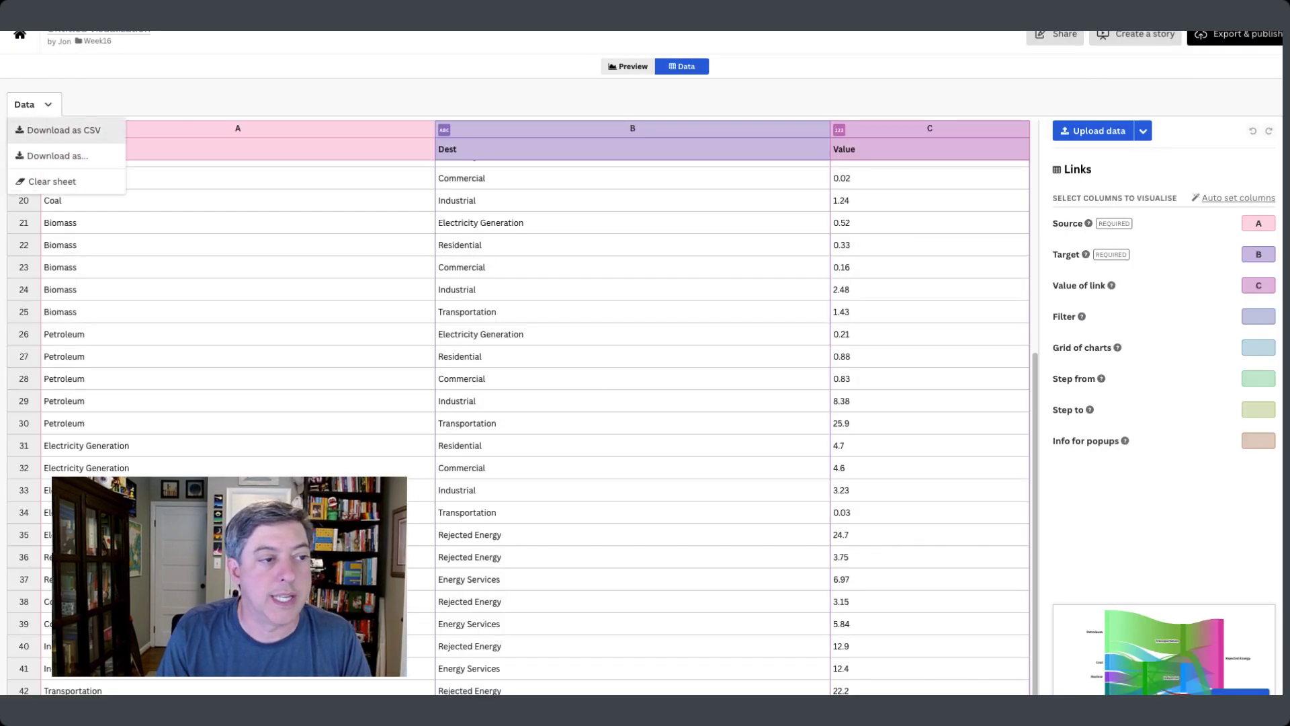
{"action": "left_click", "coordinate": [50, 181]}
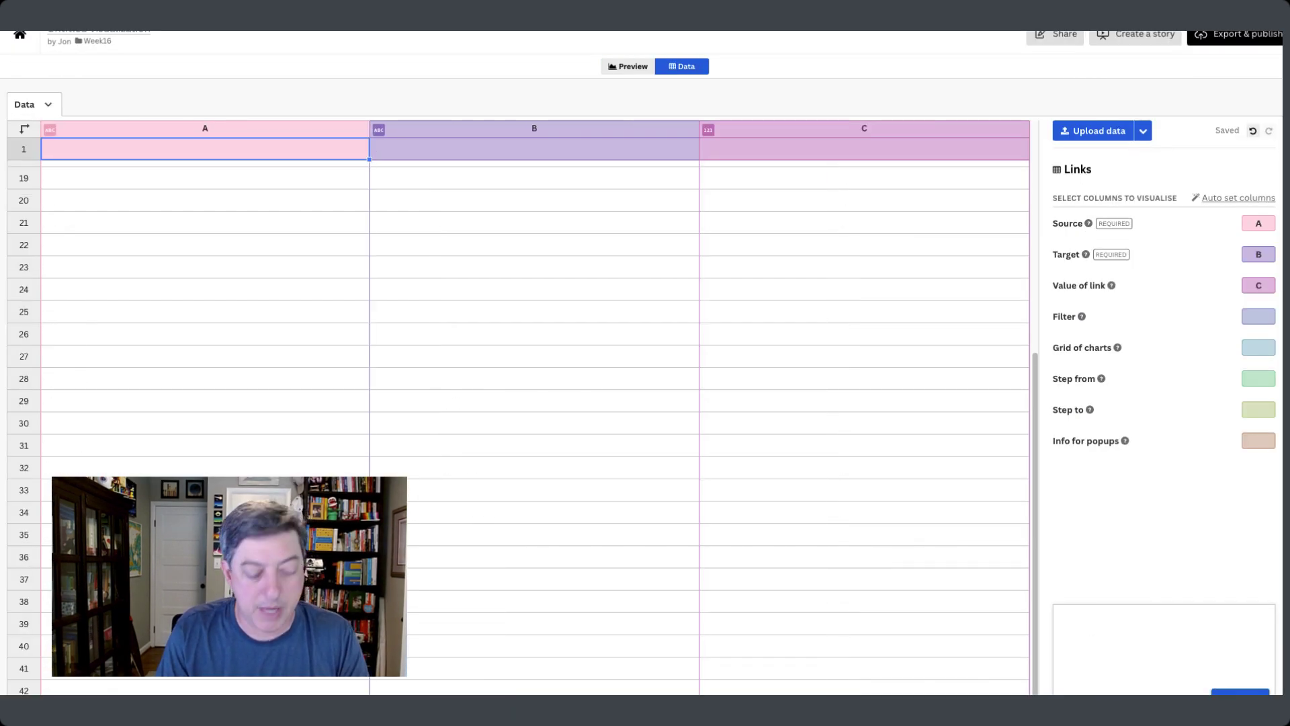
{"action": "key", "text": "ctrl+v"}
{"action": "key", "text": "Return"}
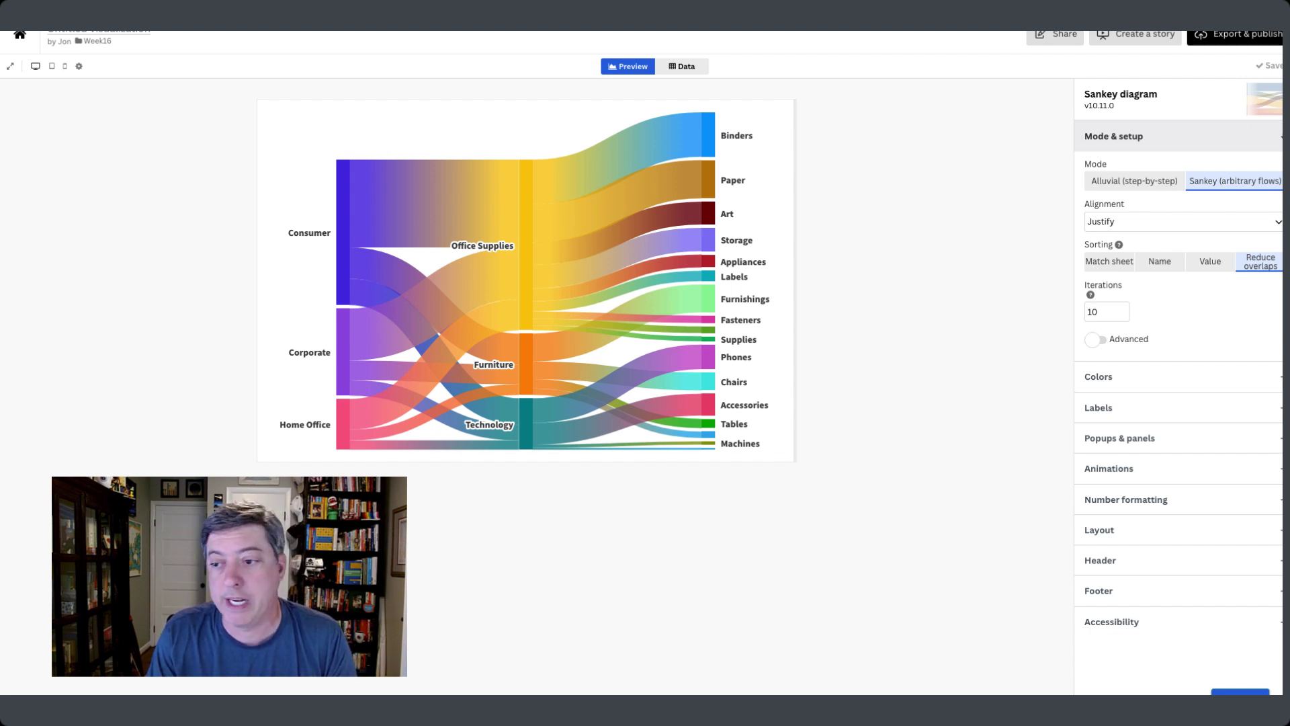
Apply the Flourish Legacy colour palette to the Sankey.
{"action": "left_click", "coordinate": [1114, 136]}
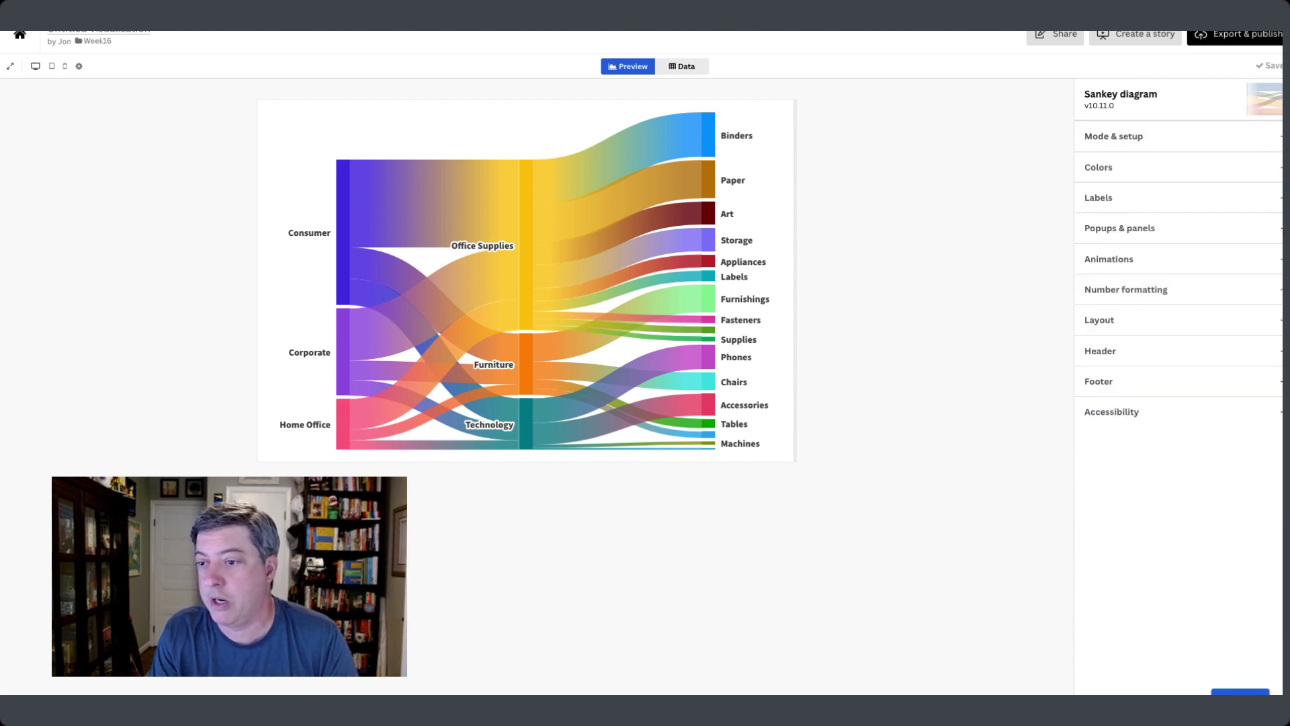
{"action": "left_click", "coordinate": [1100, 168]}
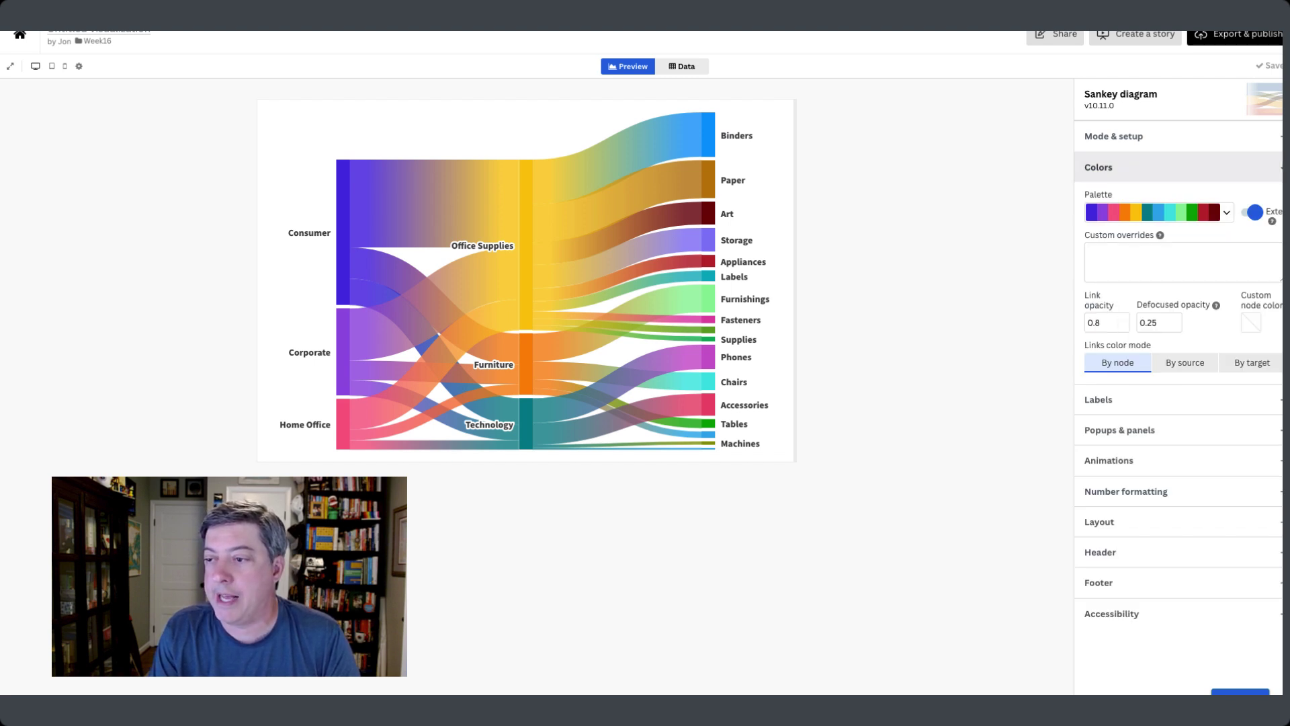
{"action": "left_click", "coordinate": [1154, 212]}
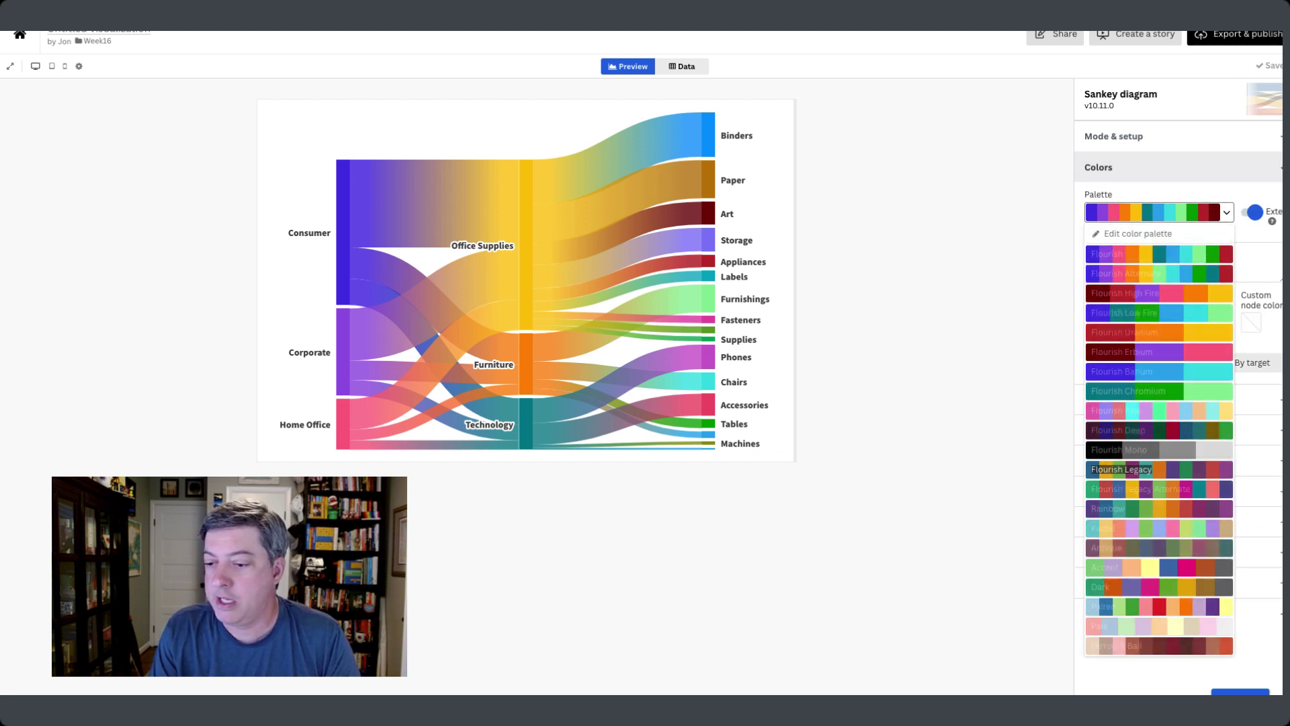
{"action": "left_click", "coordinate": [1121, 469]}
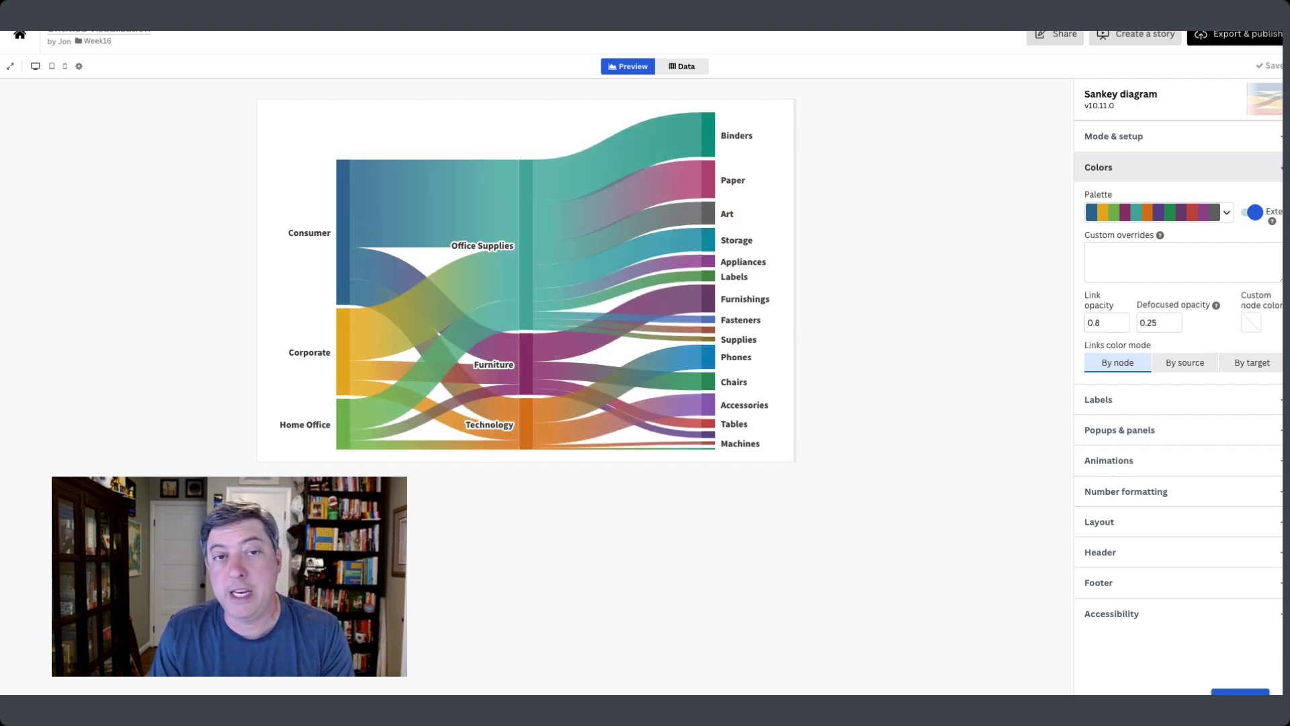
Compare links coloured by source and by target, then keep them coloured by node.
{"action": "left_click", "coordinate": [1184, 362]}
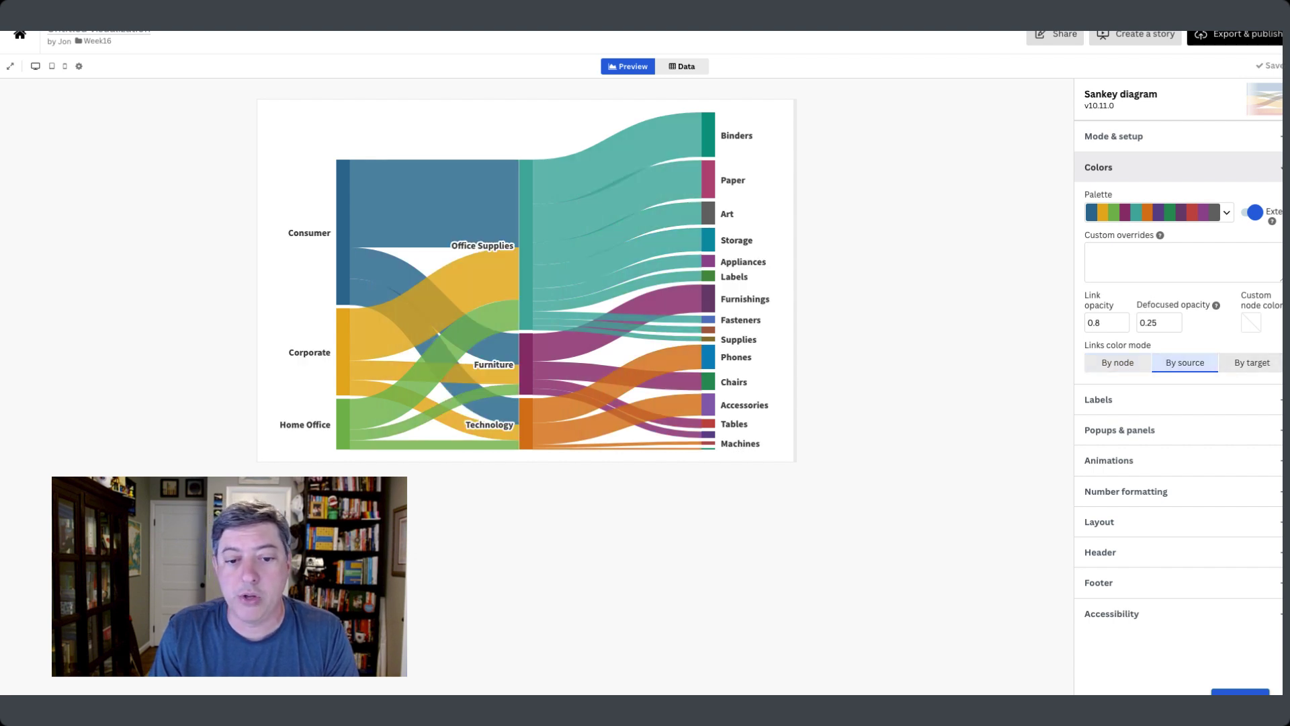
{"action": "left_click", "coordinate": [1118, 361]}
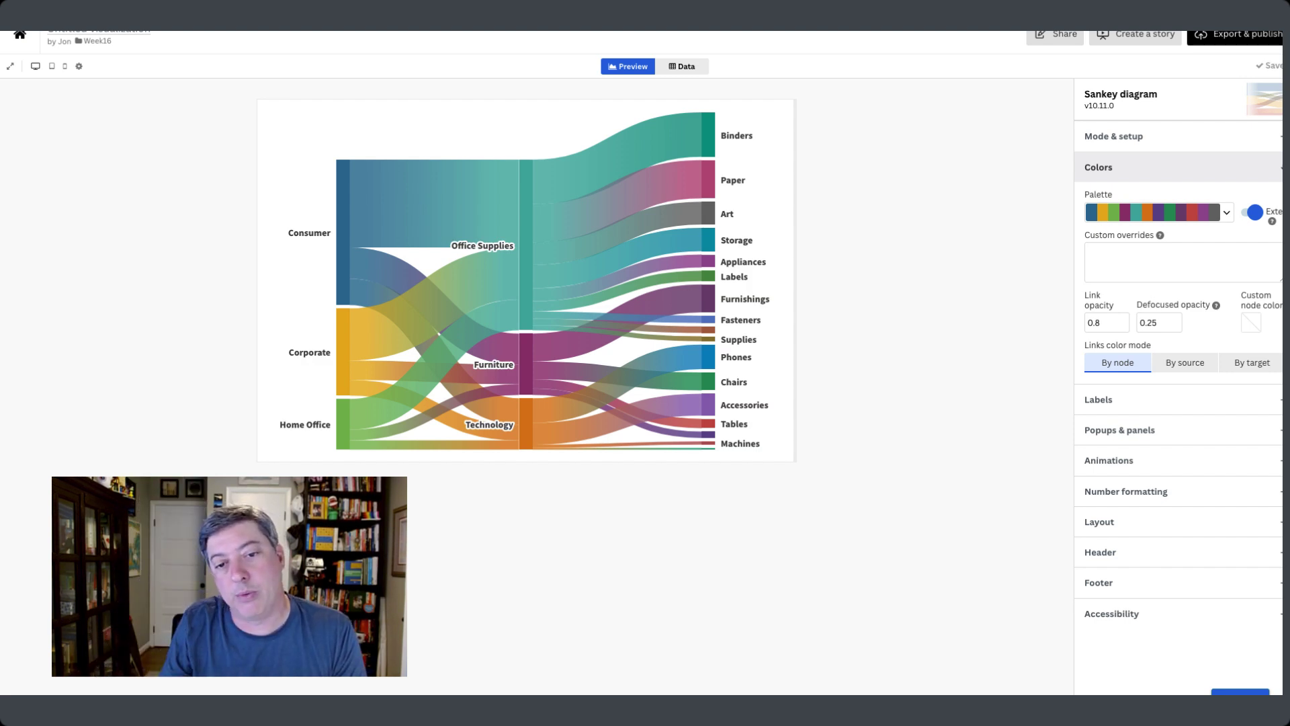
{"action": "left_click", "coordinate": [1184, 361]}
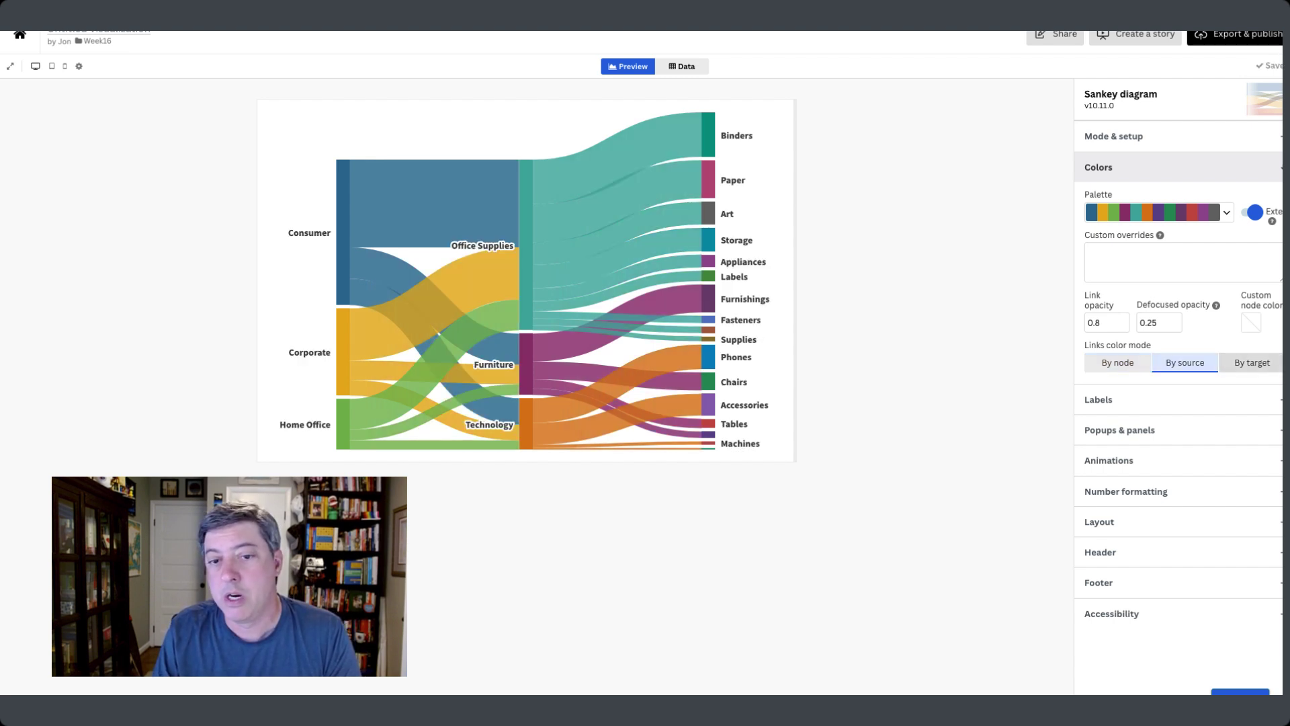
{"action": "left_click", "coordinate": [1253, 362]}
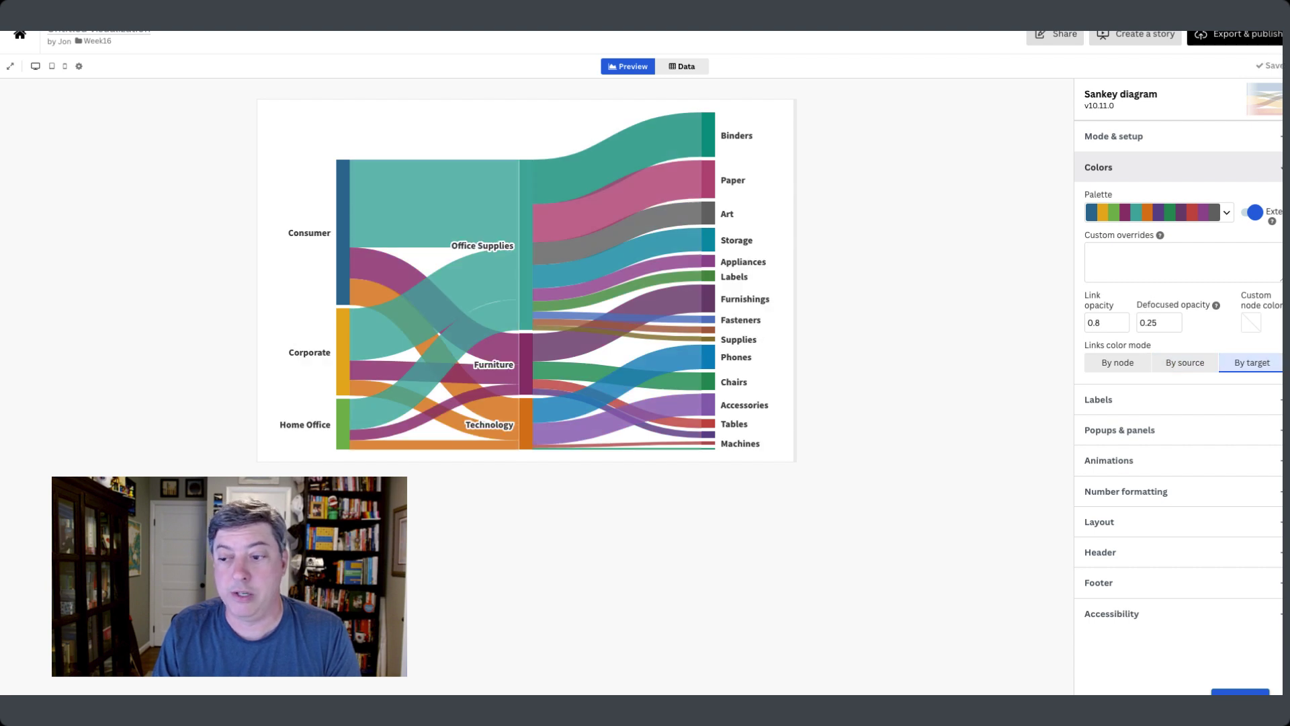
{"action": "left_click", "coordinate": [1117, 362]}
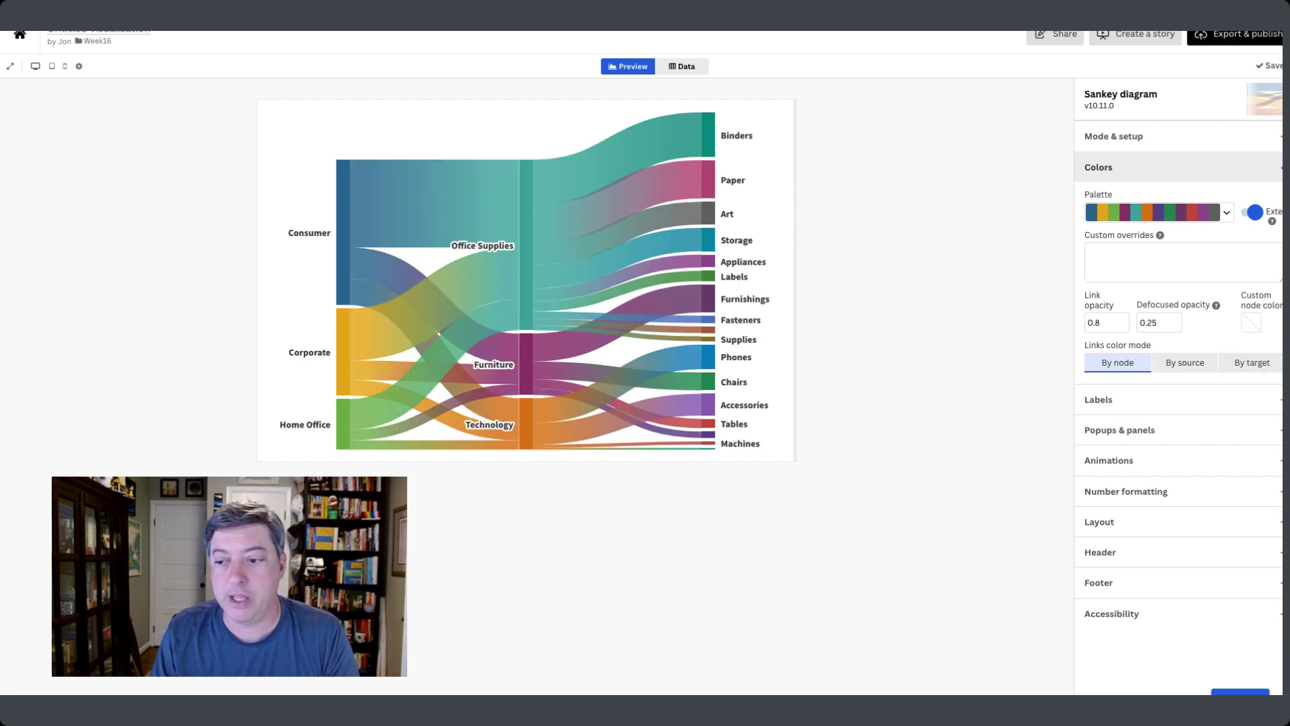
{"action": "left_click", "coordinate": [1099, 400]}
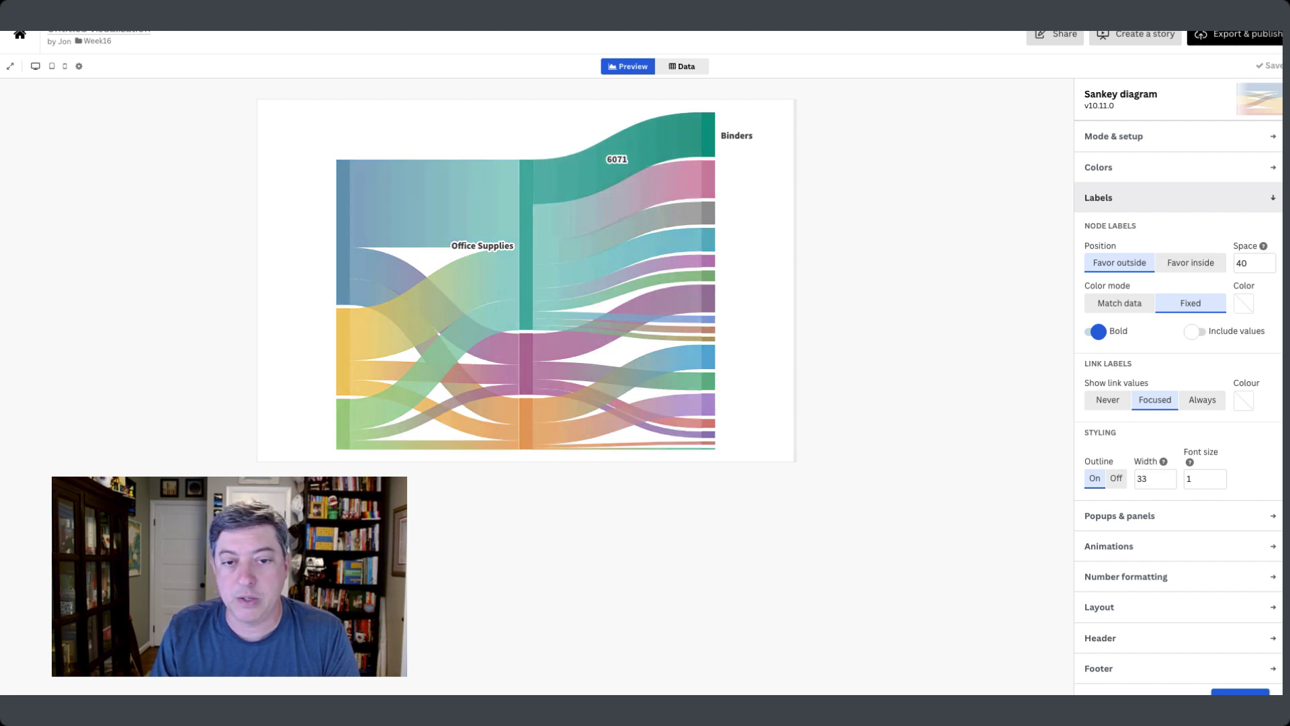
Try node labels inside the nodes, then keep them Favor outside.
{"action": "left_click", "coordinate": [1190, 262]}
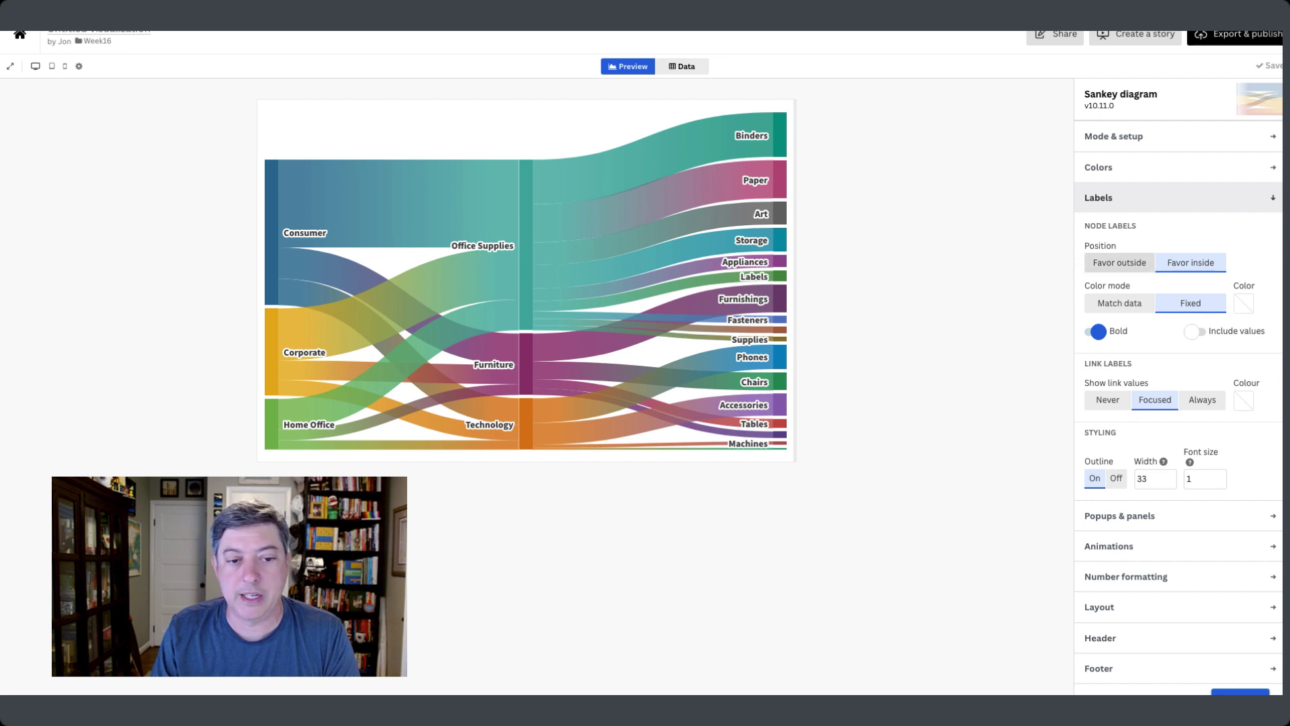
{"action": "left_click", "coordinate": [1118, 263]}
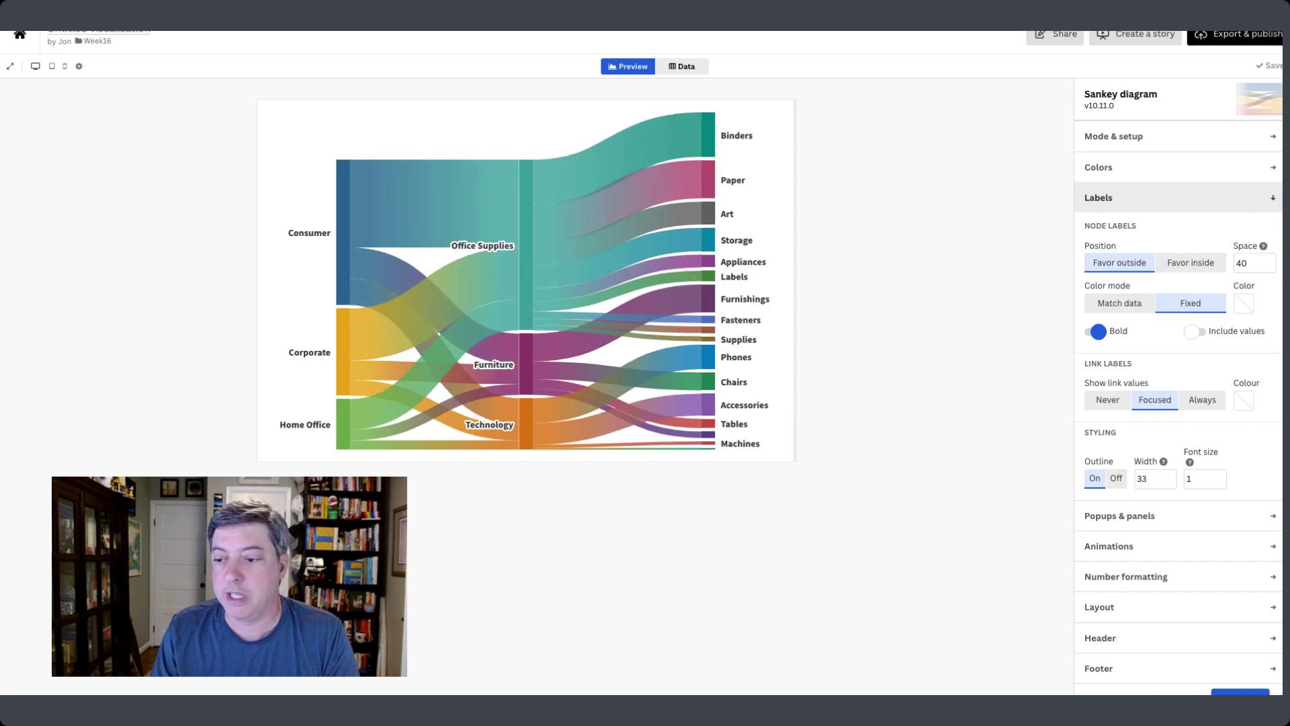
{"action": "left_click", "coordinate": [1099, 197]}
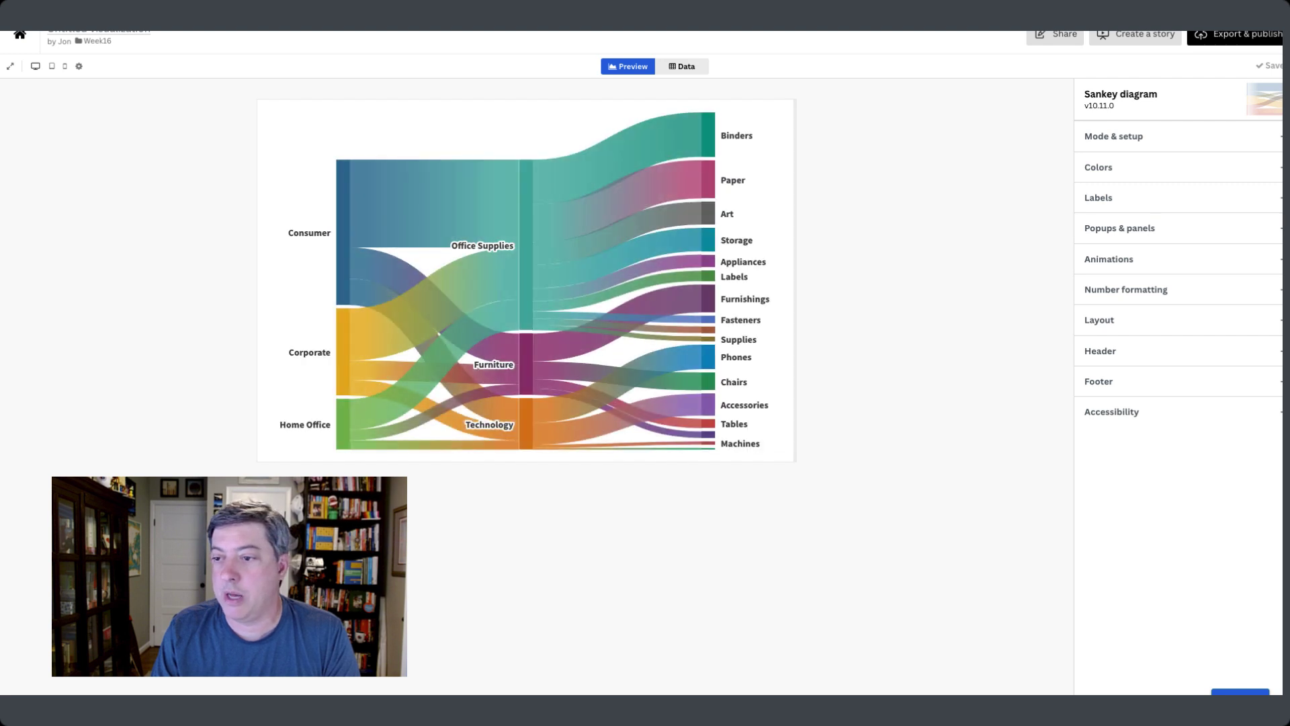
Review the popup and panel options and move to the empty header title field.
{"action": "left_click", "coordinate": [1119, 227]}
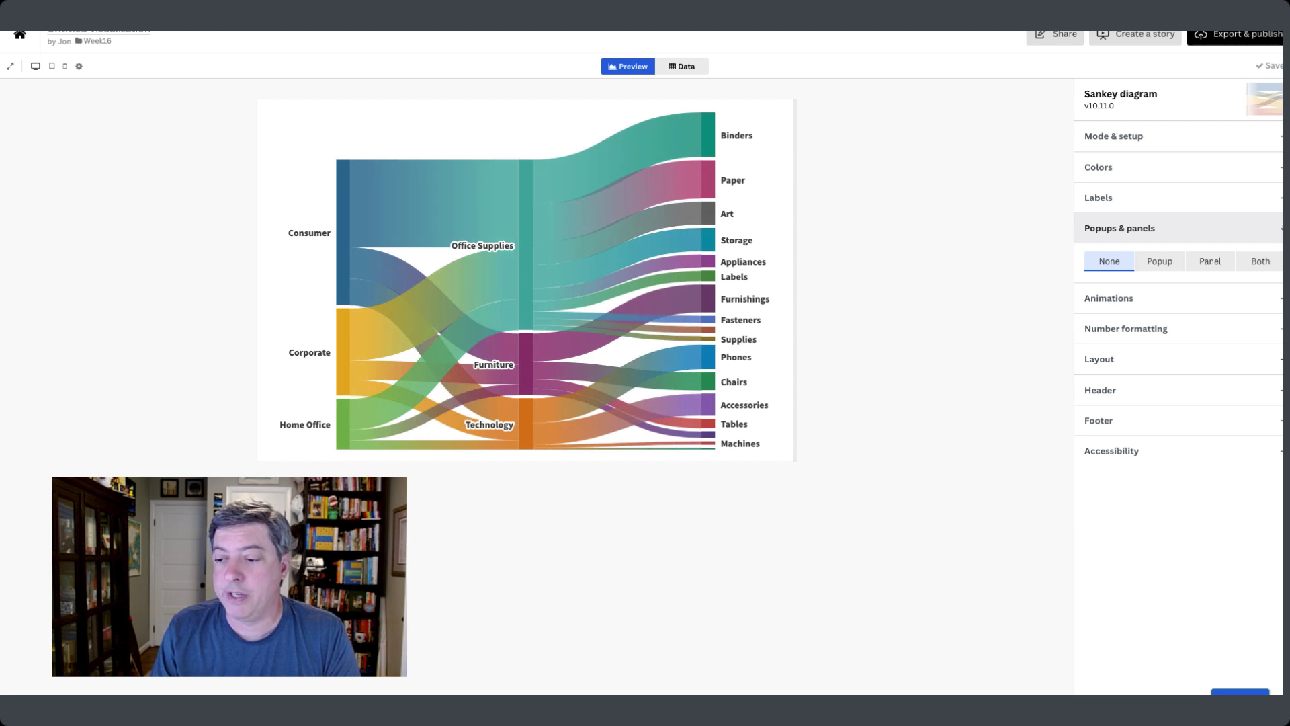
{"action": "left_click", "coordinate": [1101, 390]}
{"action": "left_click", "coordinate": [1149, 453]}
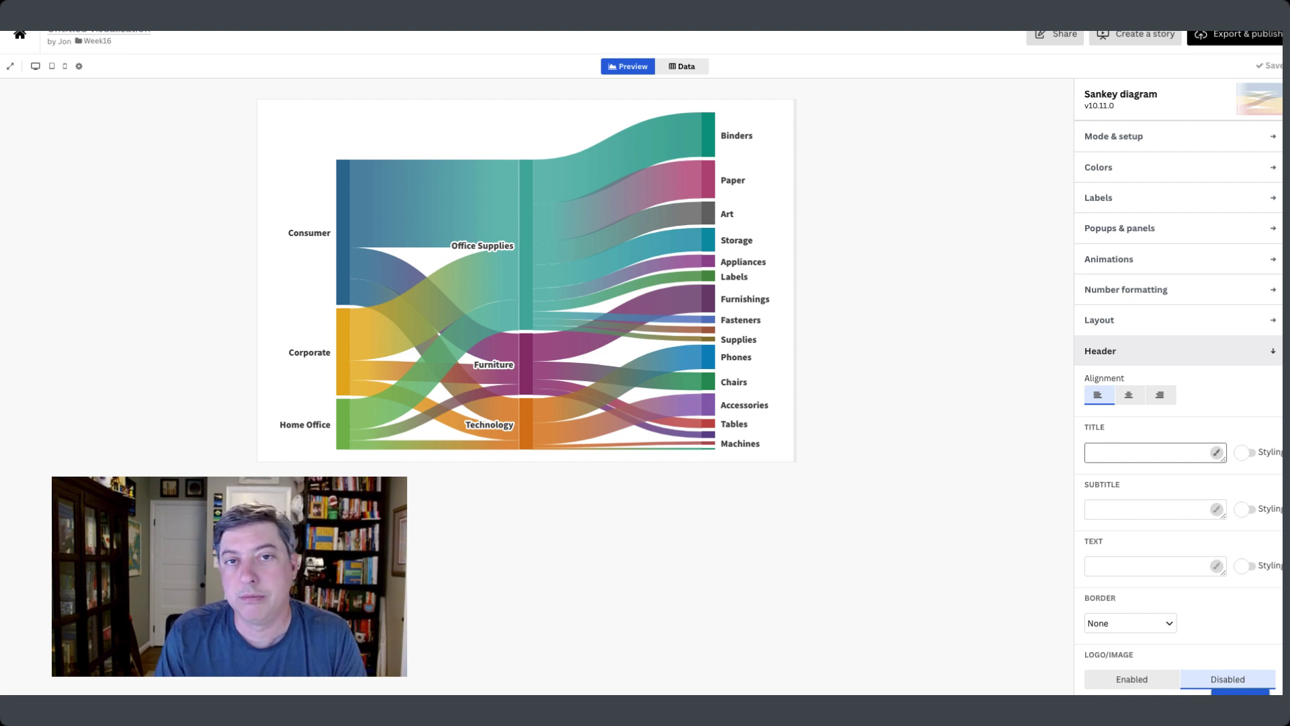
{"action": "type", "text": "Use"}
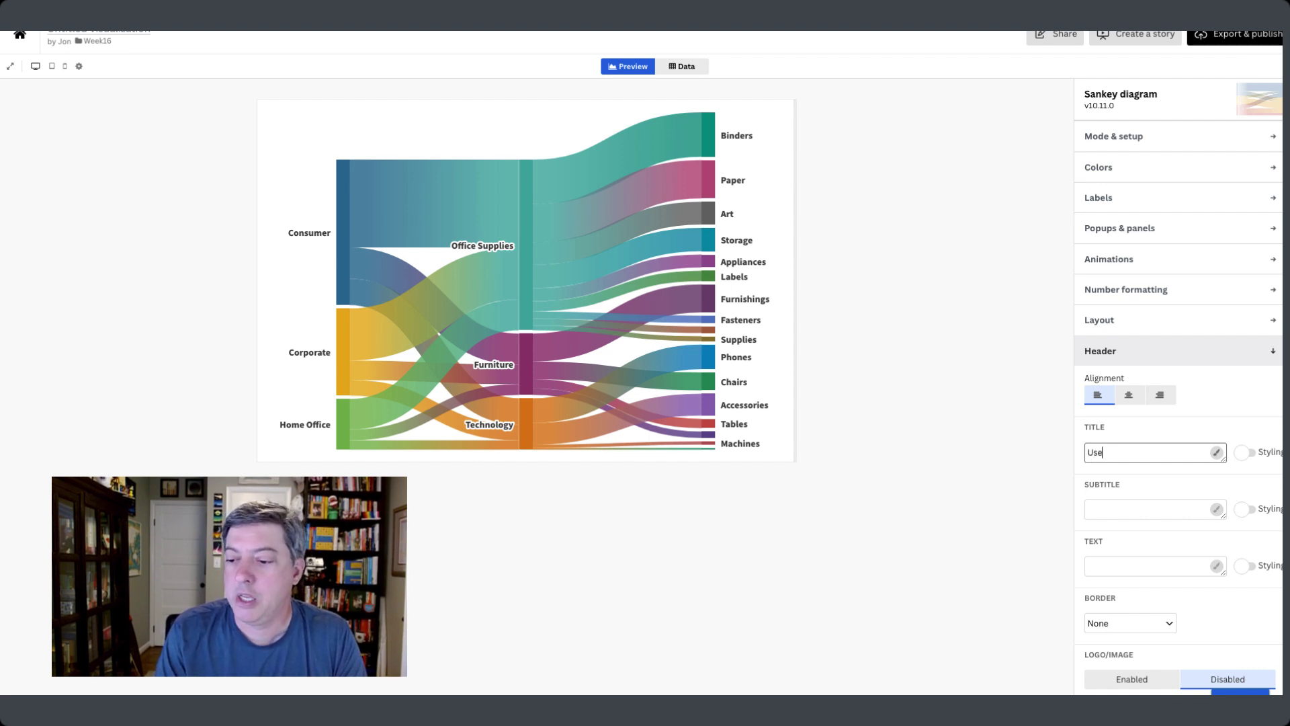
{"action": "type", "text": "r T"}
Title the chart 'Using Tableau's Superstore Data in Flourish' and name the footer source 'B2VB Week #16'.
{"action": "key", "text": "BackSpace"}
{"action": "key", "text": "BackSpace"}
{"action": "type", "text": "ing Tab"}
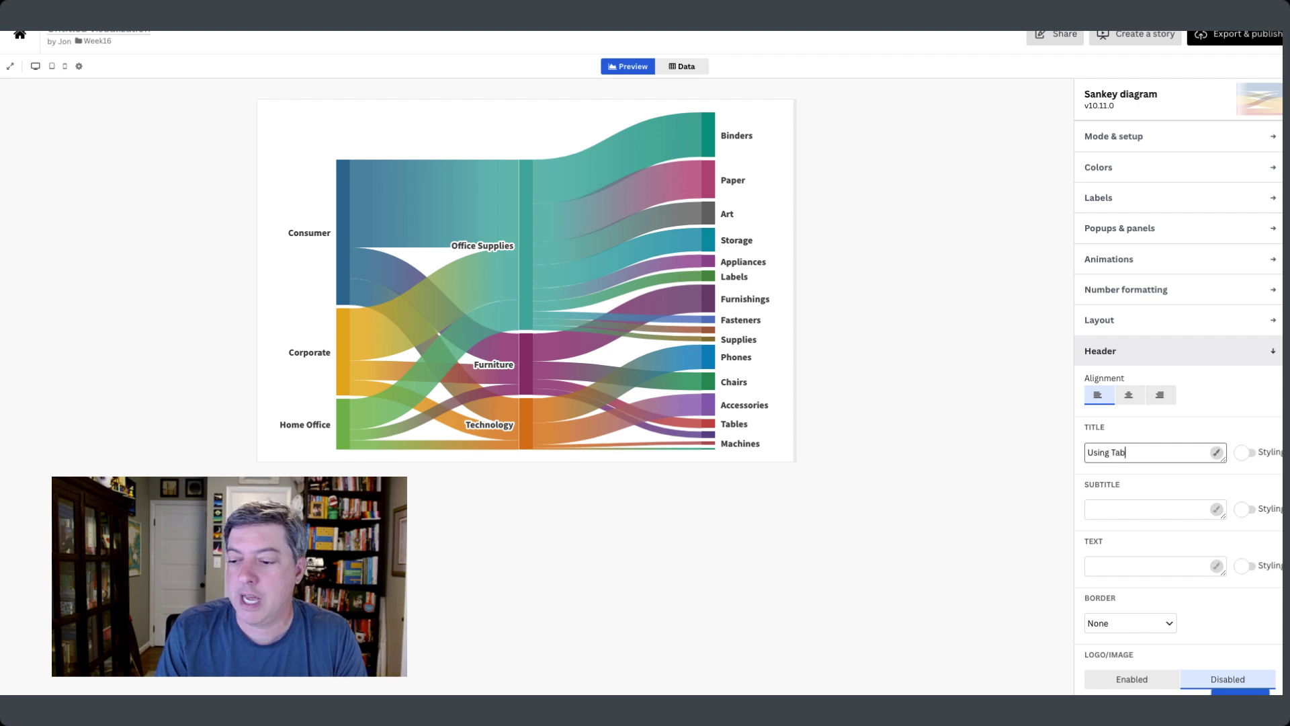
{"action": "type", "text": "leau's Supers"}
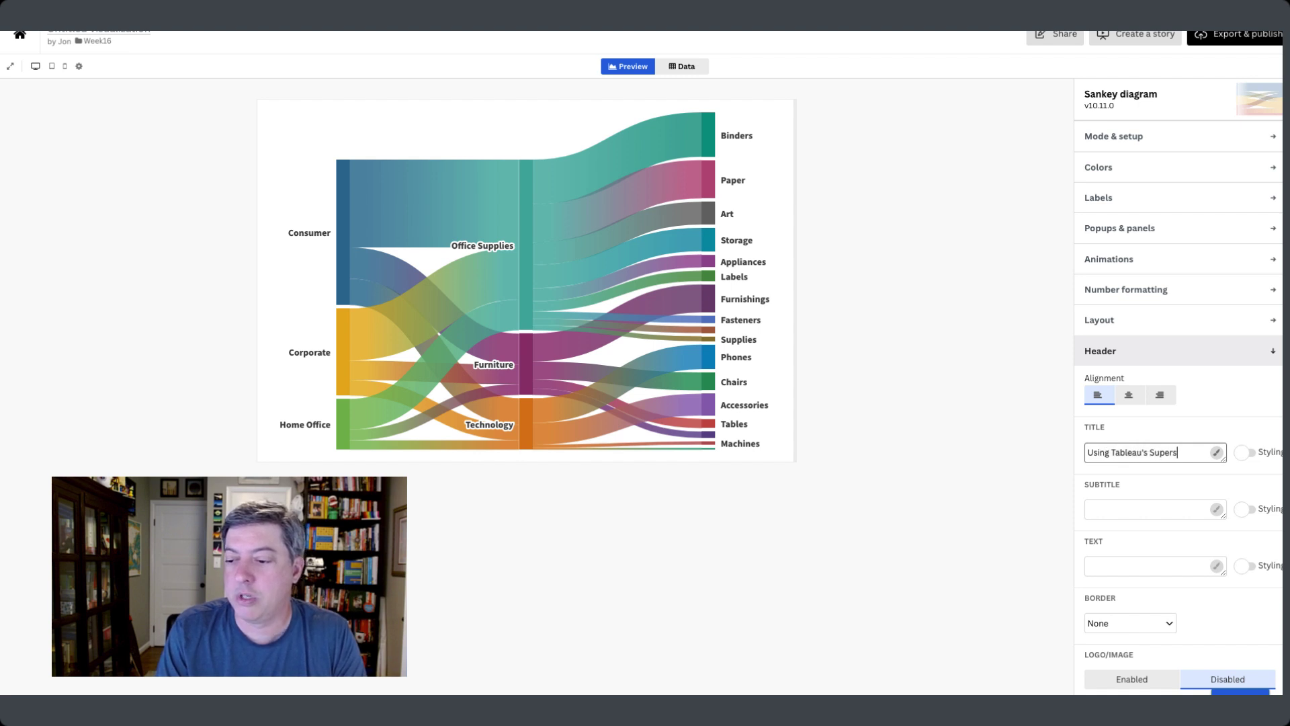
{"action": "type", "text": "tore Data in Flour"}
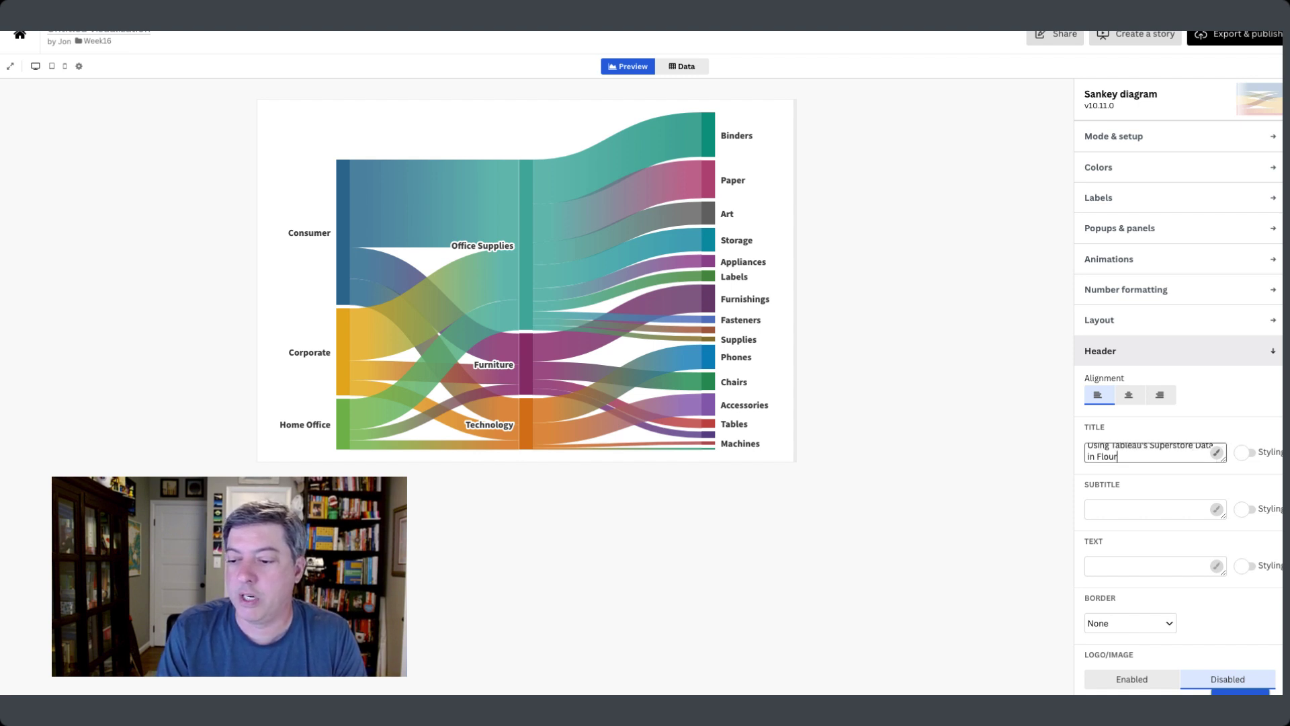
{"action": "type", "text": "ish"}
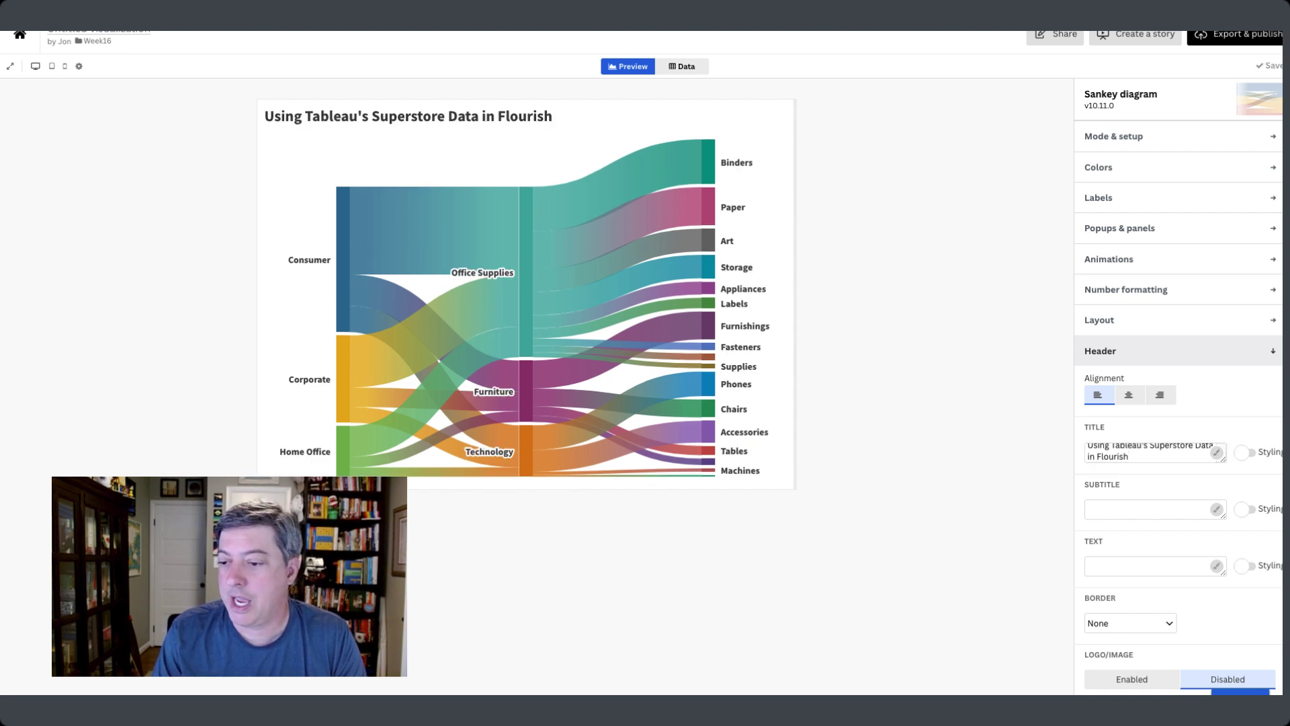
{"action": "left_click", "coordinate": [1100, 352]}
{"action": "left_click", "coordinate": [1099, 381]}
{"action": "left_click", "coordinate": [1130, 524]}
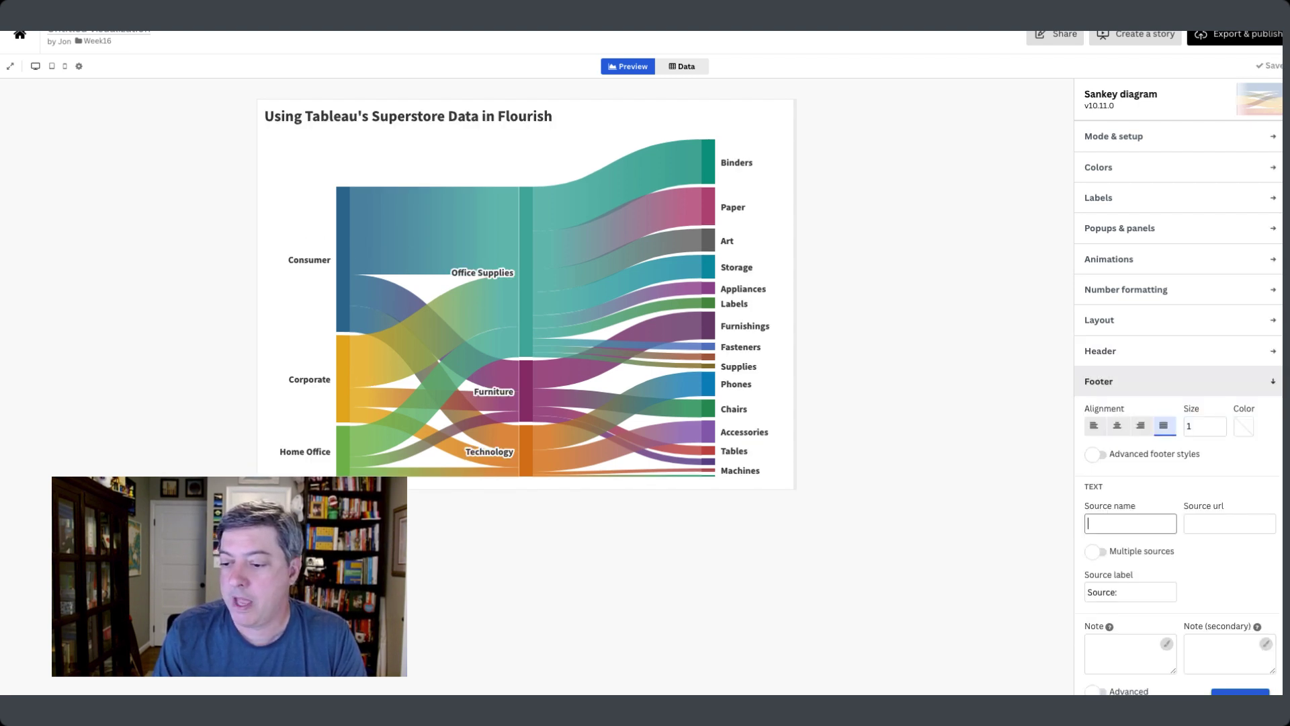
{"action": "type", "text": "B2VB W"}
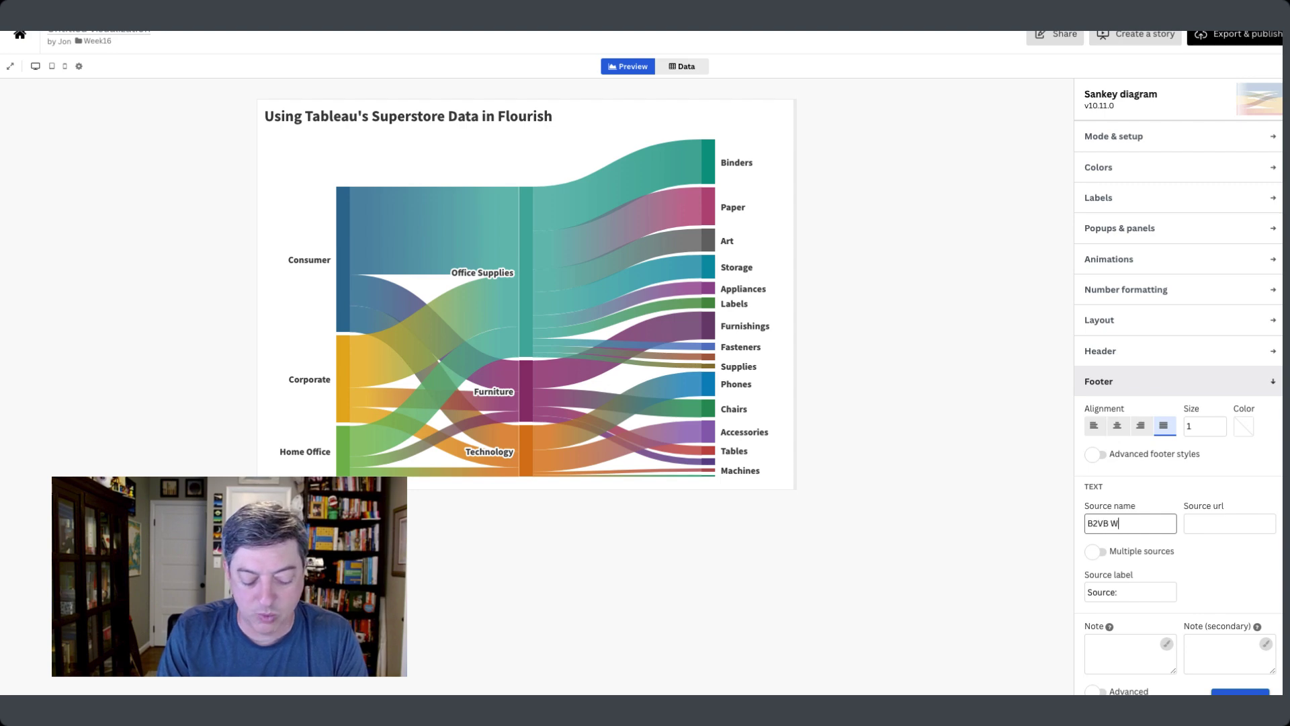
{"action": "type", "text": "eek #"}
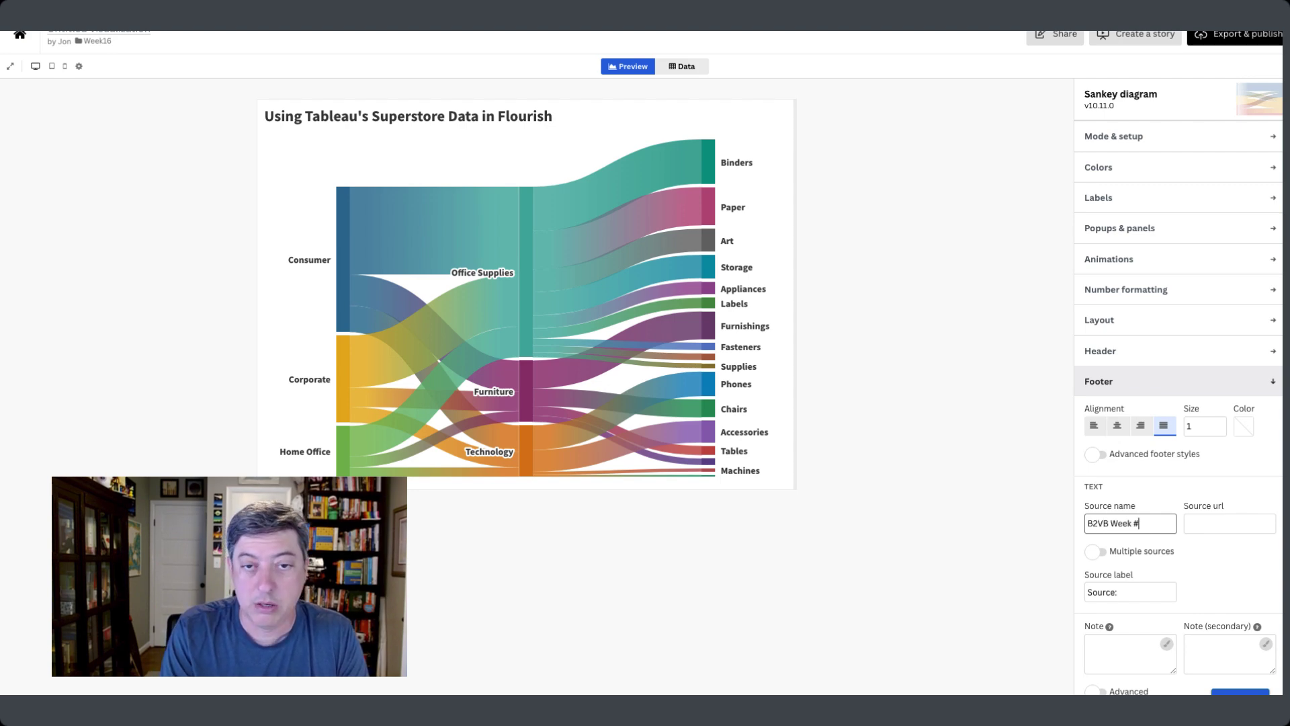
{"action": "type", "text": "16"}
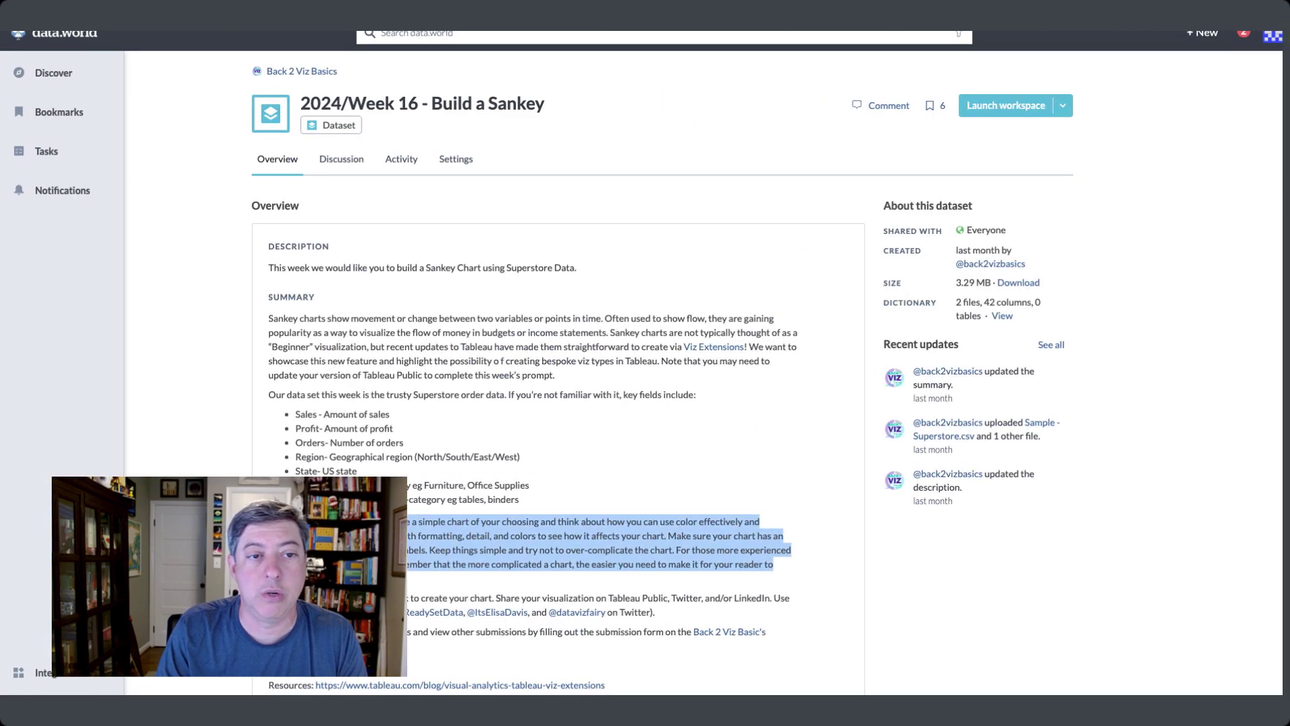
{"action": "key", "text": "super+l"}
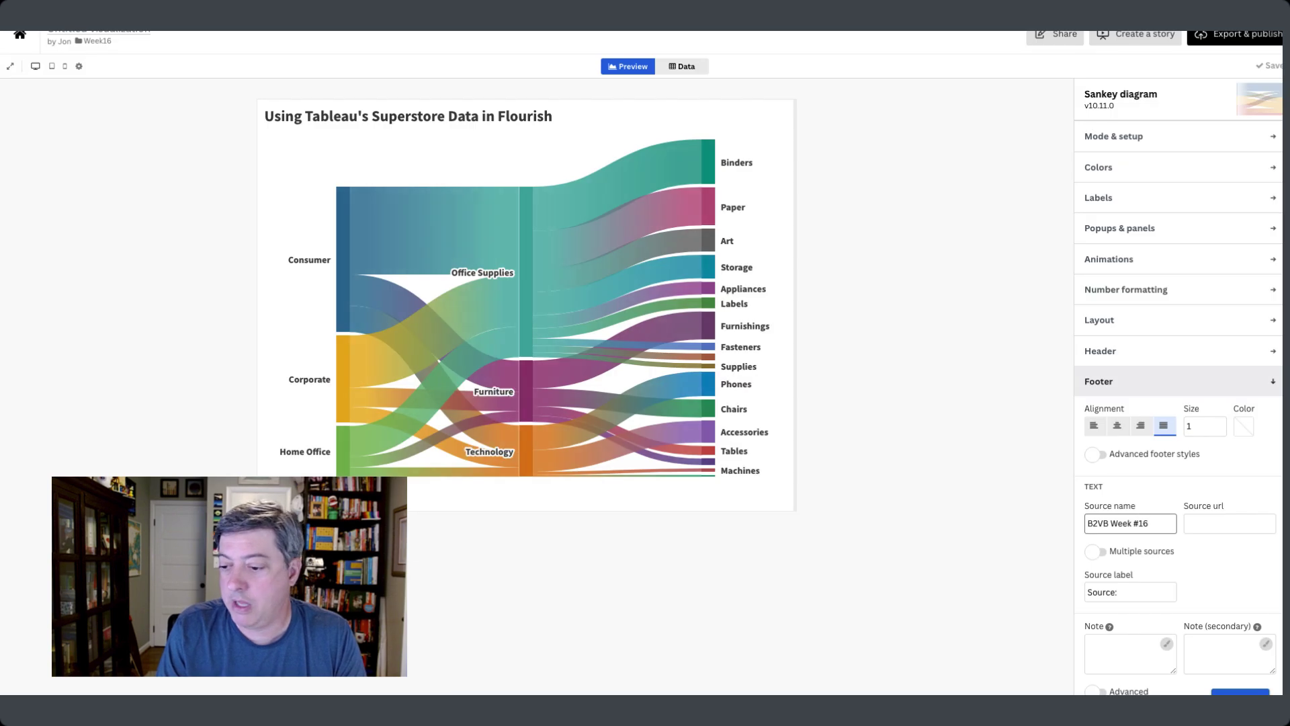
Paste the data.world dataset link as the footer source URL.
{"action": "key", "text": "Tab"}
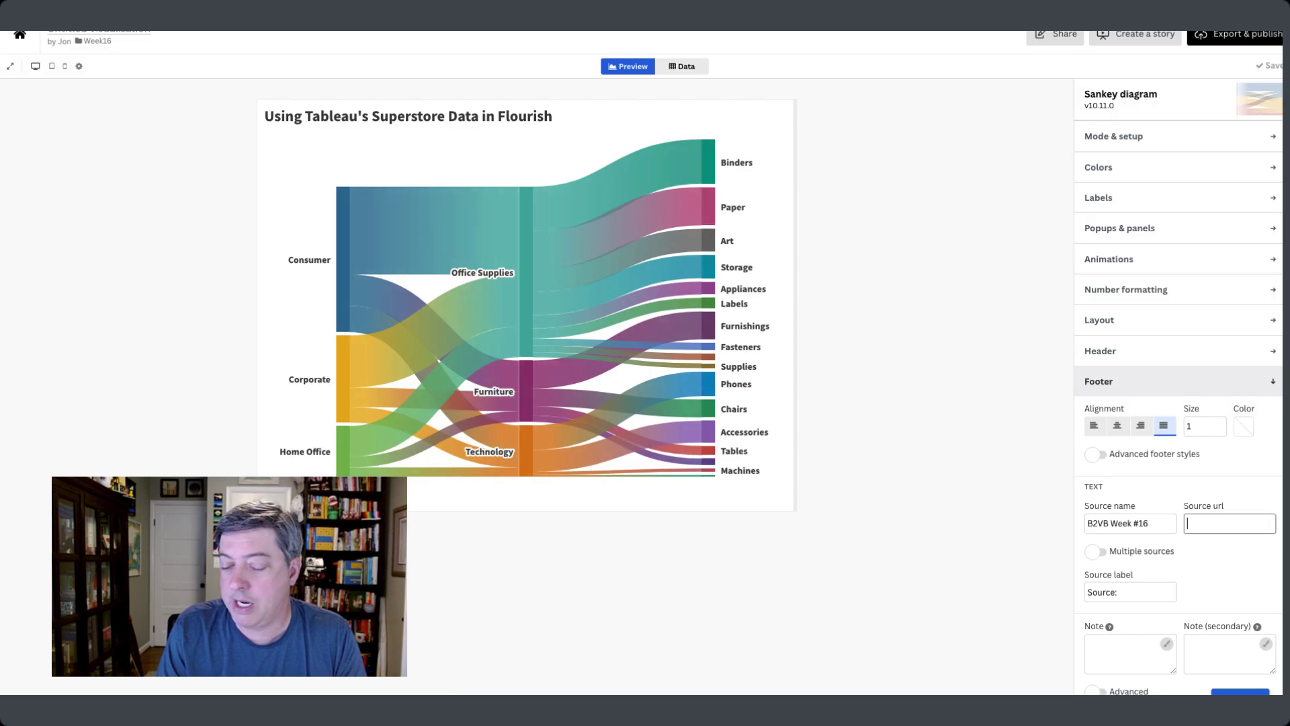
{"action": "key", "text": "ctrl+v"}
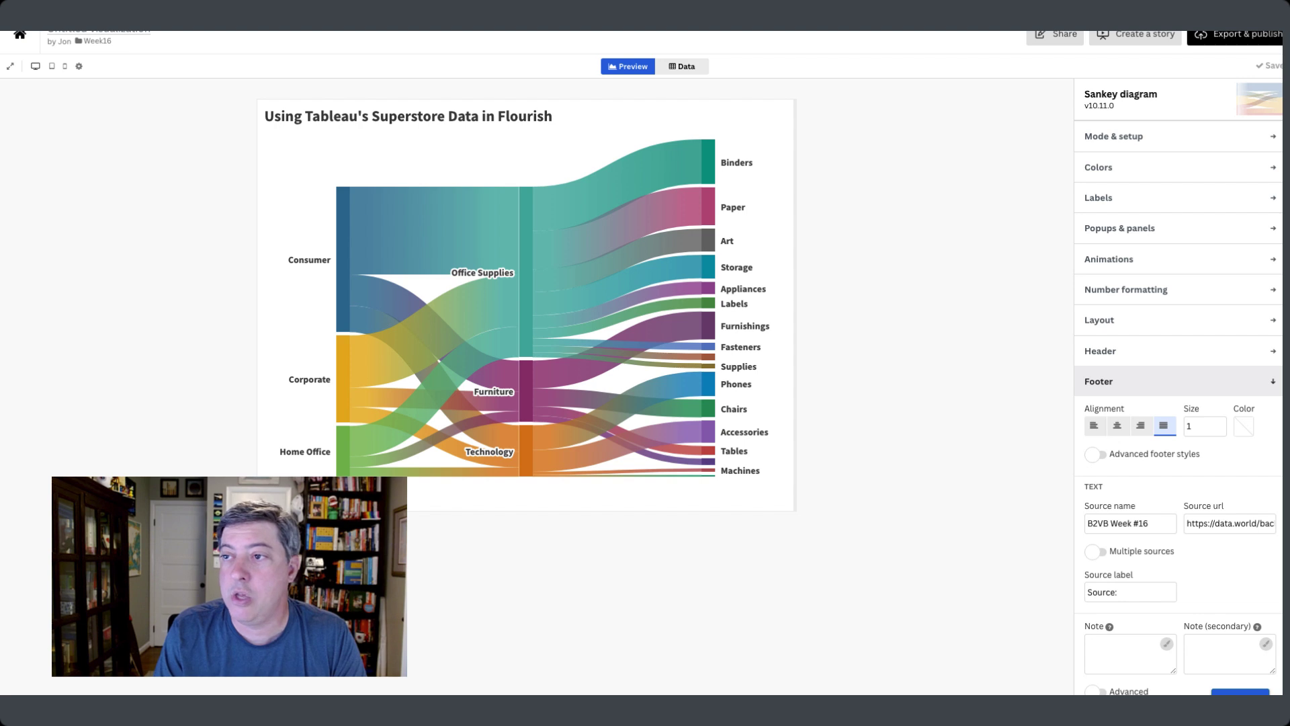
Publish the visualization to share and embed with a public link.
{"action": "left_click", "coordinate": [1235, 33]}
{"action": "left_click", "coordinate": [1141, 97]}
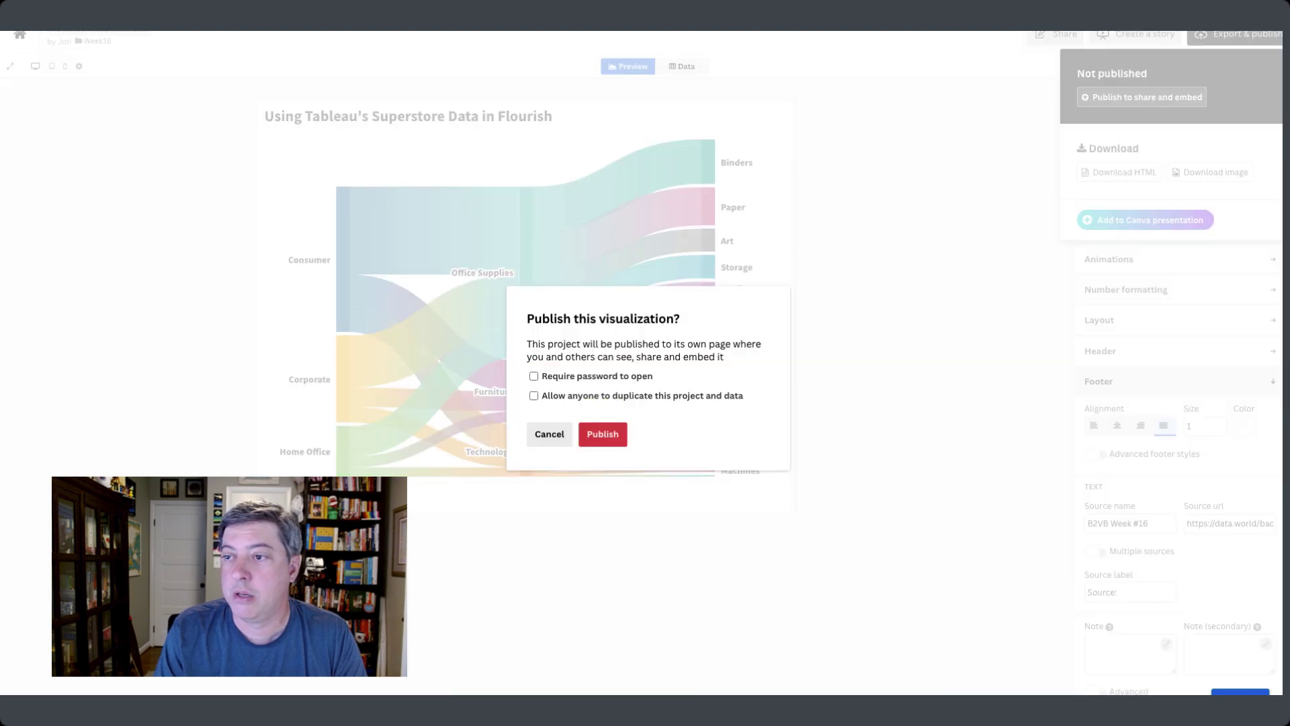
{"action": "left_click", "coordinate": [602, 434]}
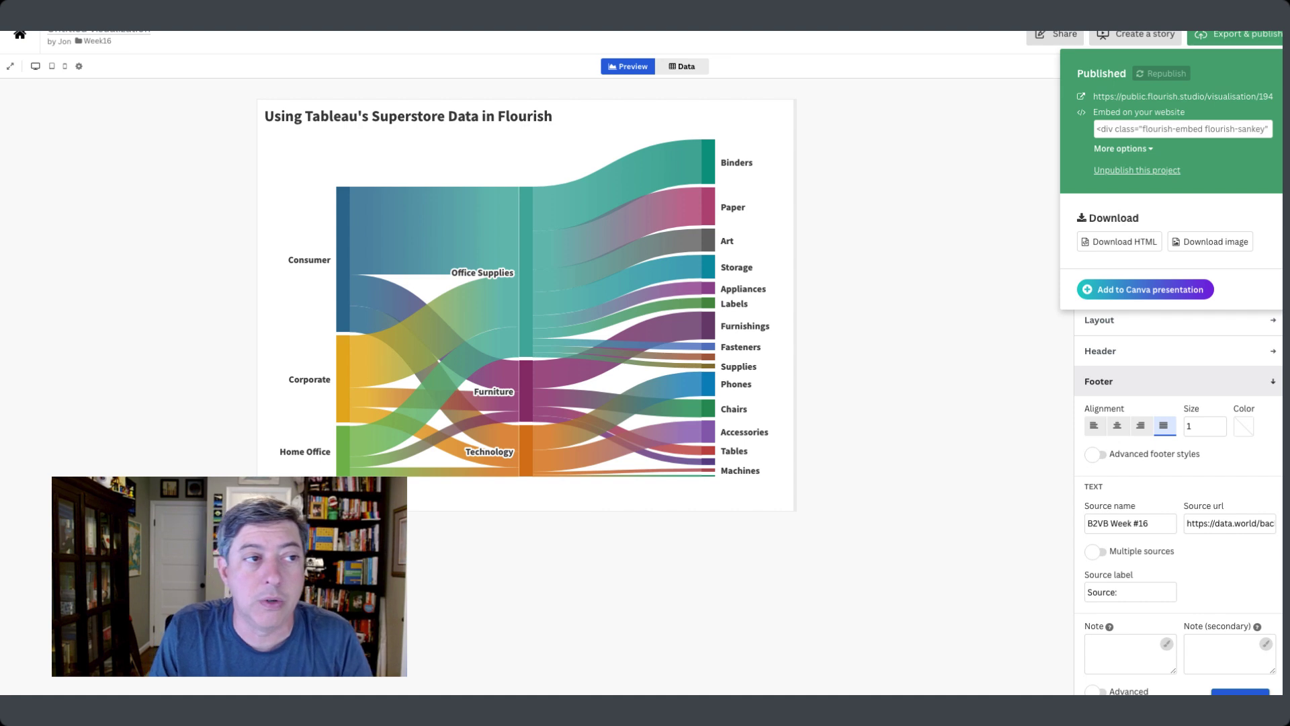
Rename the project from Untitled visualization to a Sankey diagram name and republish it.
{"action": "key", "text": "ctrl+a"}
{"action": "type", "text": "Ta"}
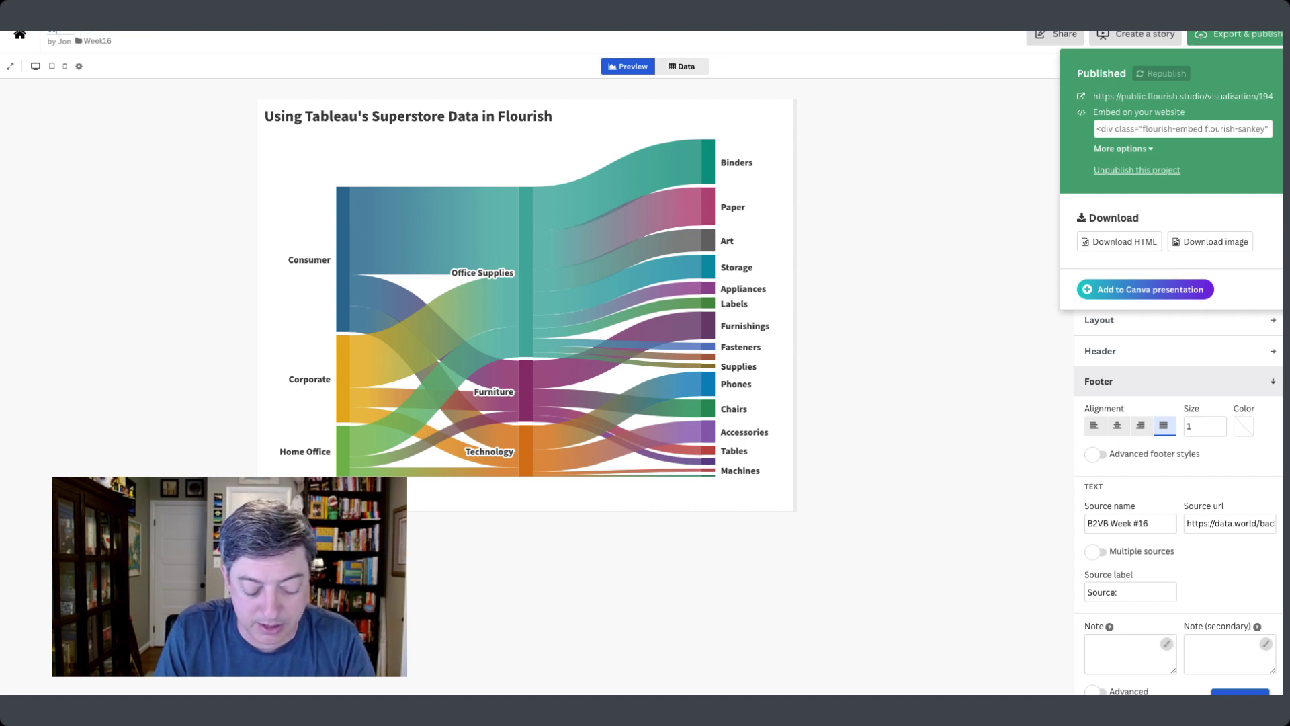
{"action": "type", "text": "16"}
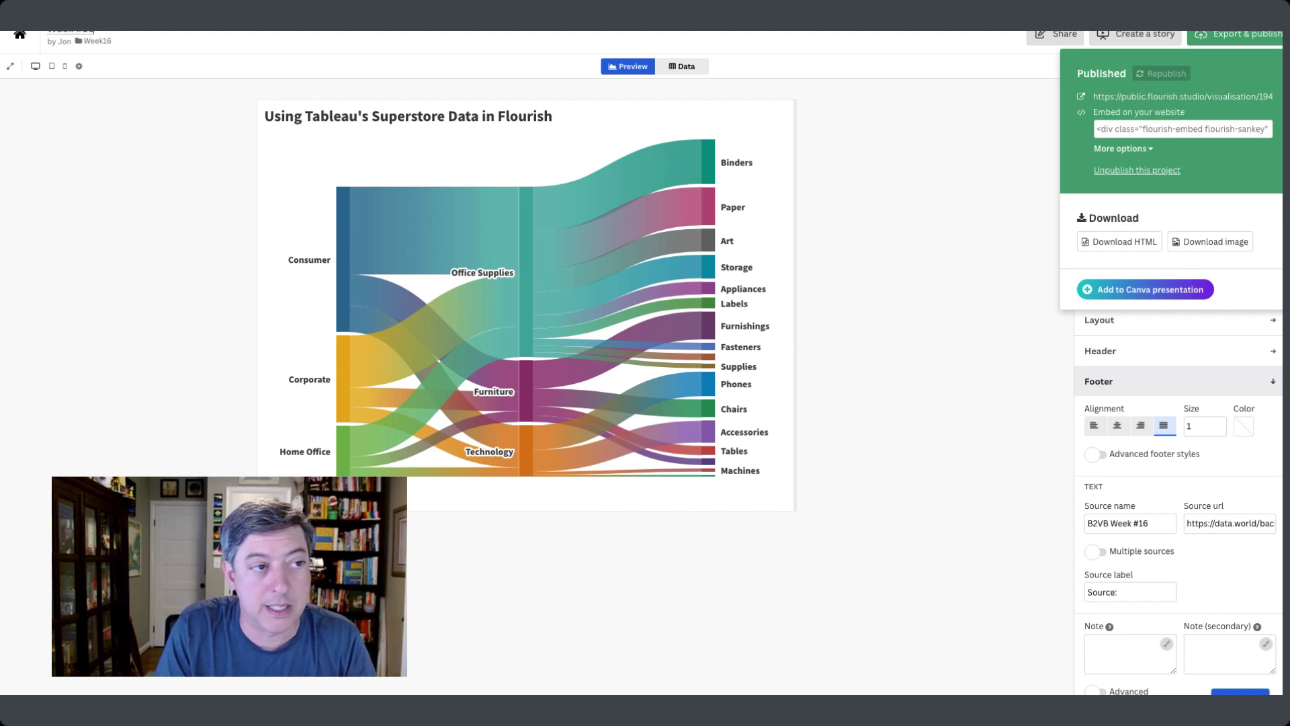
{"action": "type", "text": " Sankey Diag"}
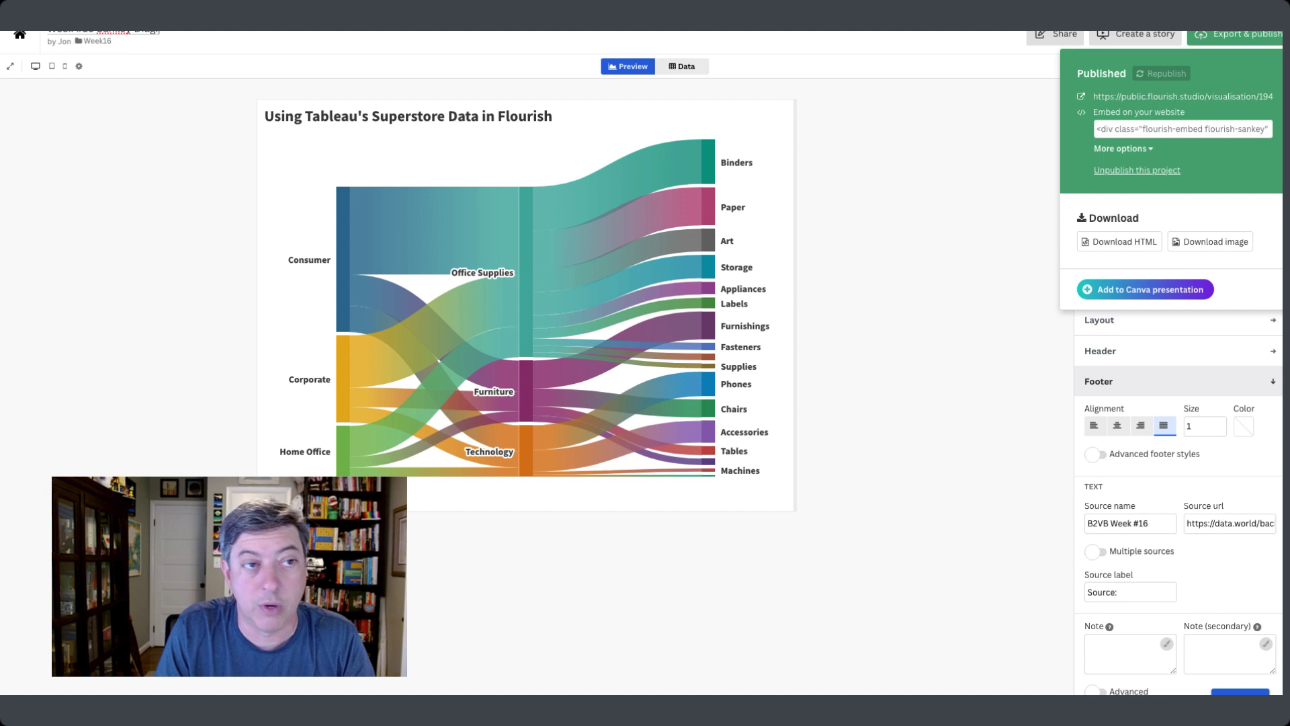
{"action": "type", "text": "ram"}
{"action": "key", "text": "Return"}
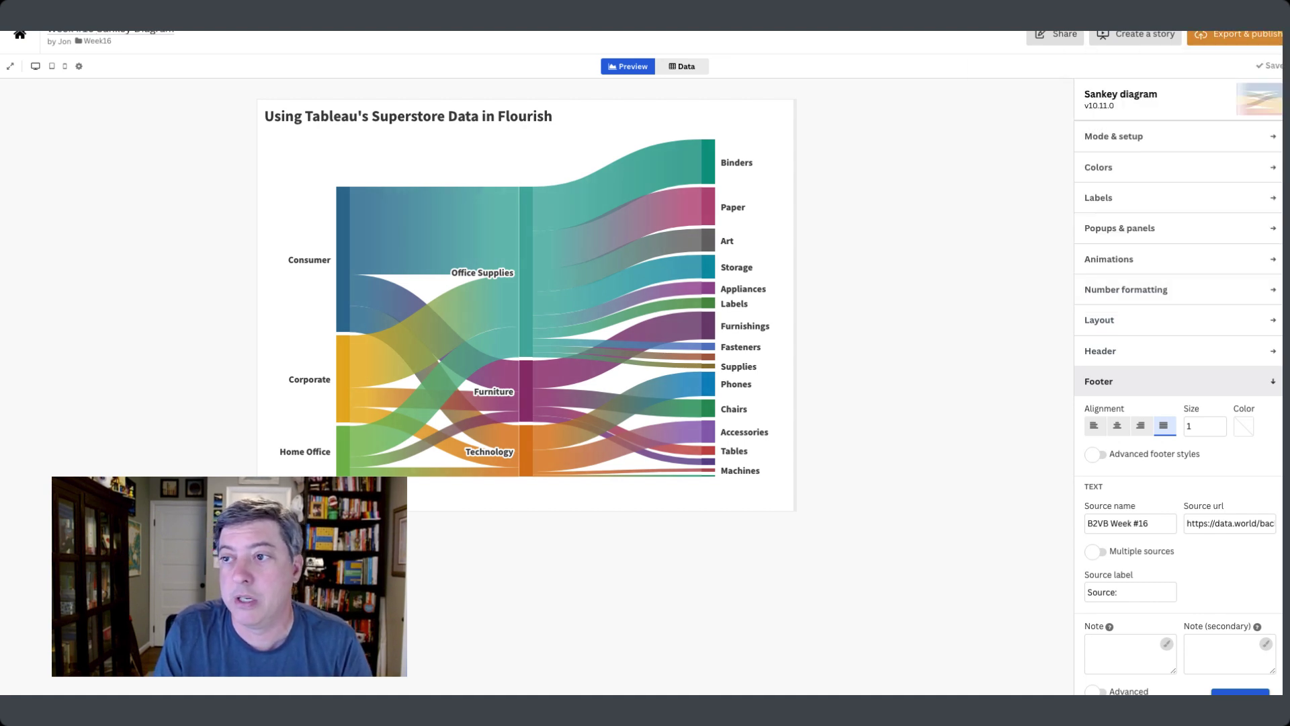
{"action": "left_click", "coordinate": [1236, 34]}
{"action": "left_click", "coordinate": [1224, 74]}
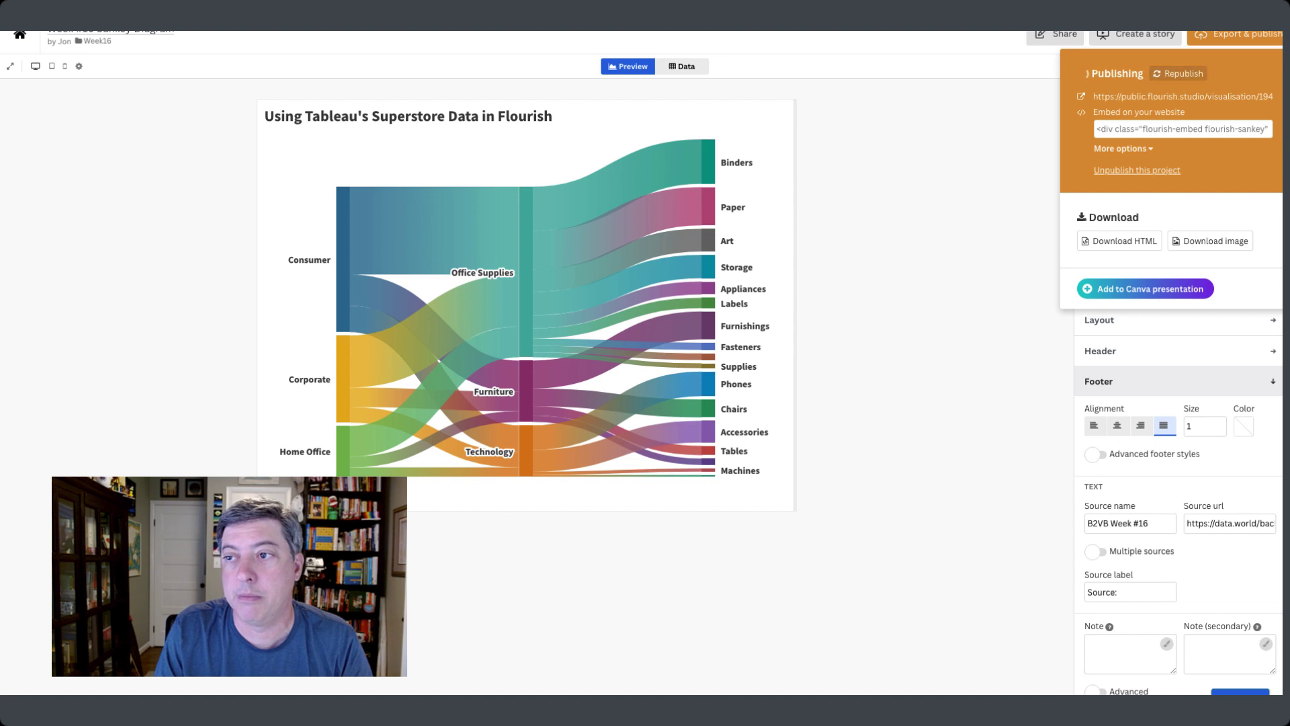